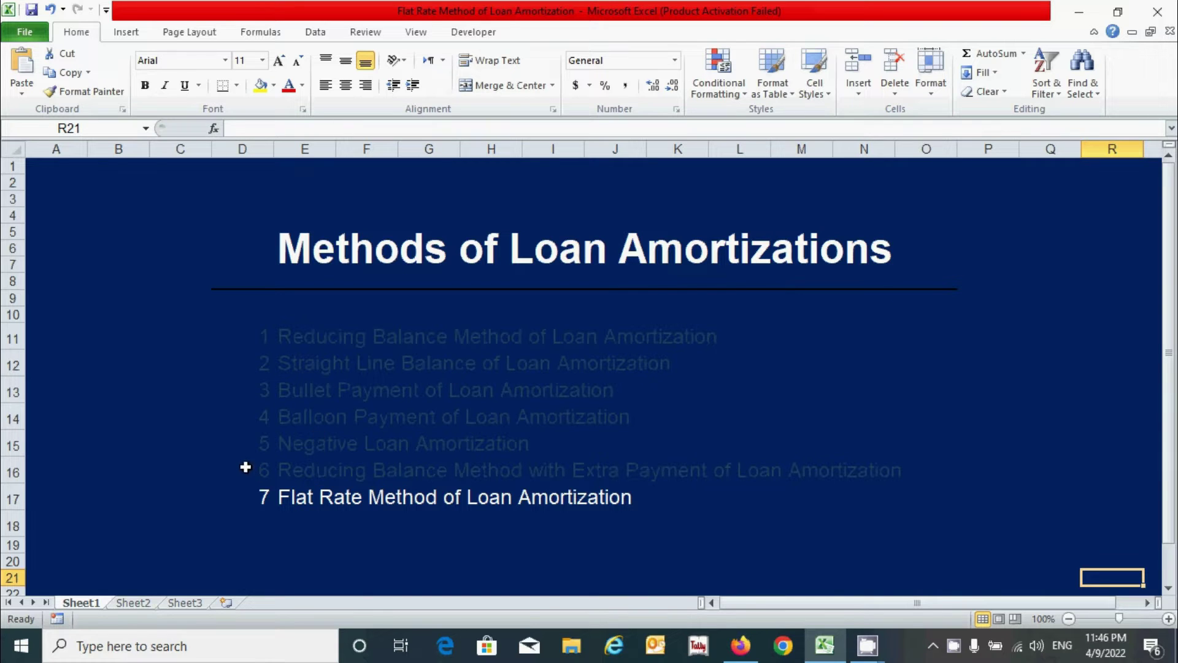
left_click_drag(246, 336, 823, 460)
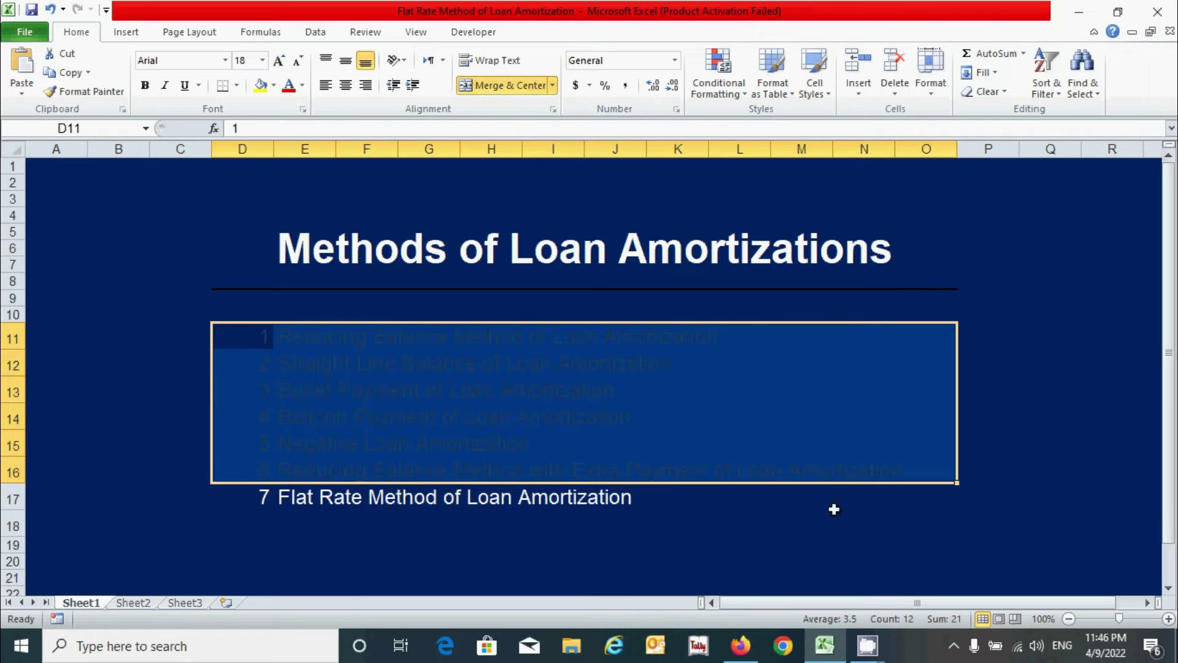
left_click(1019, 509)
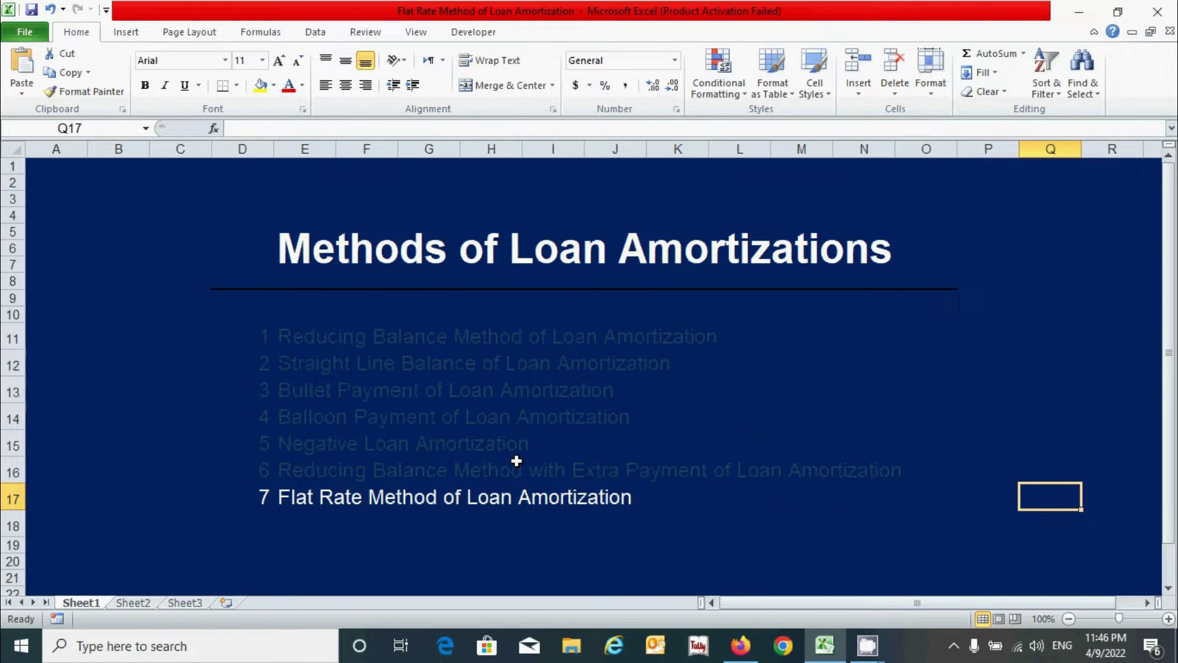
left_click(1065, 546)
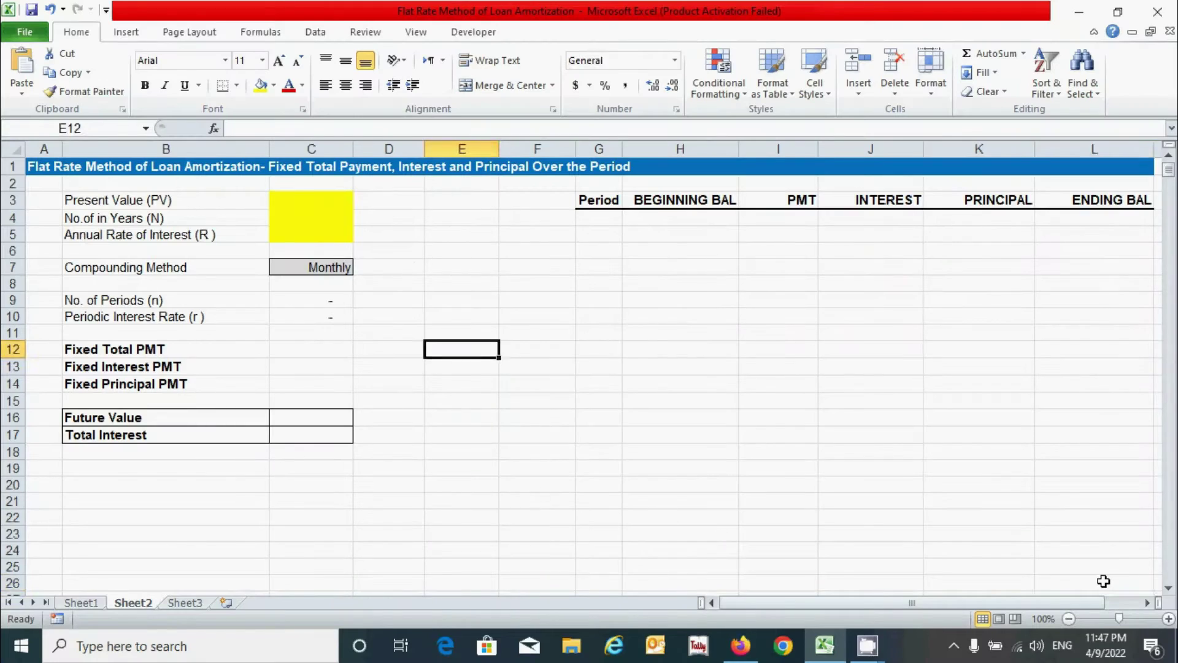
- Review the loan inputs, fixed payment and future value cells, and the PMT, INTEREST and PRINCIPAL schedule columns on Sheet2
left_click(1104, 581)
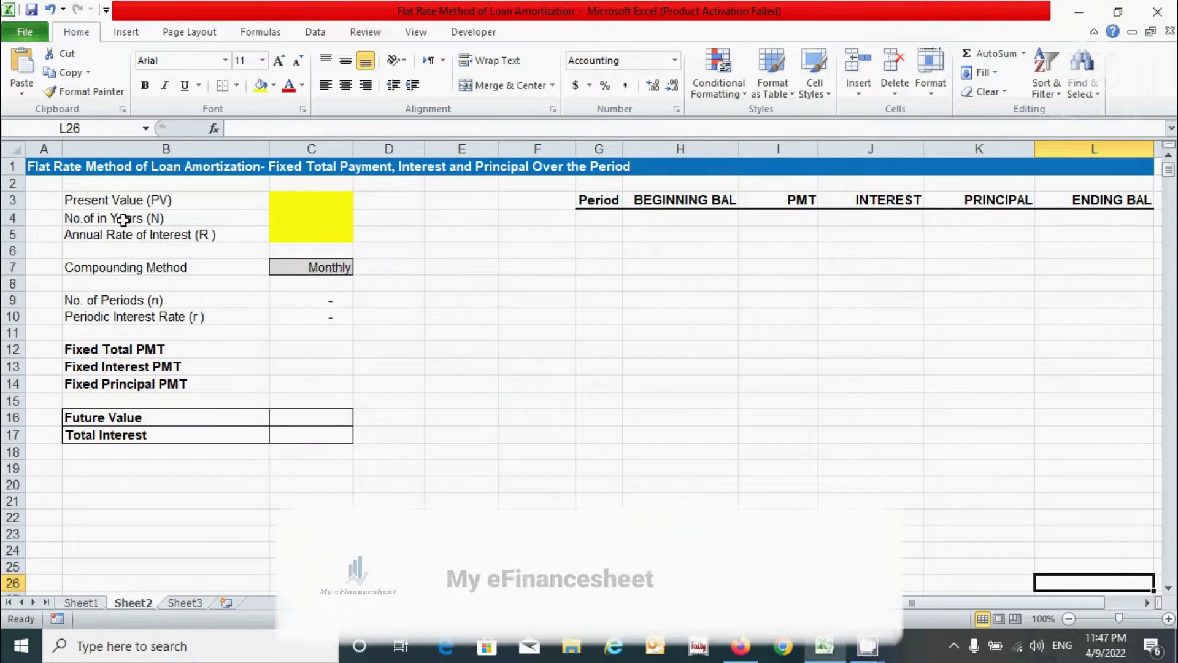
left_click_drag(157, 199, 196, 314)
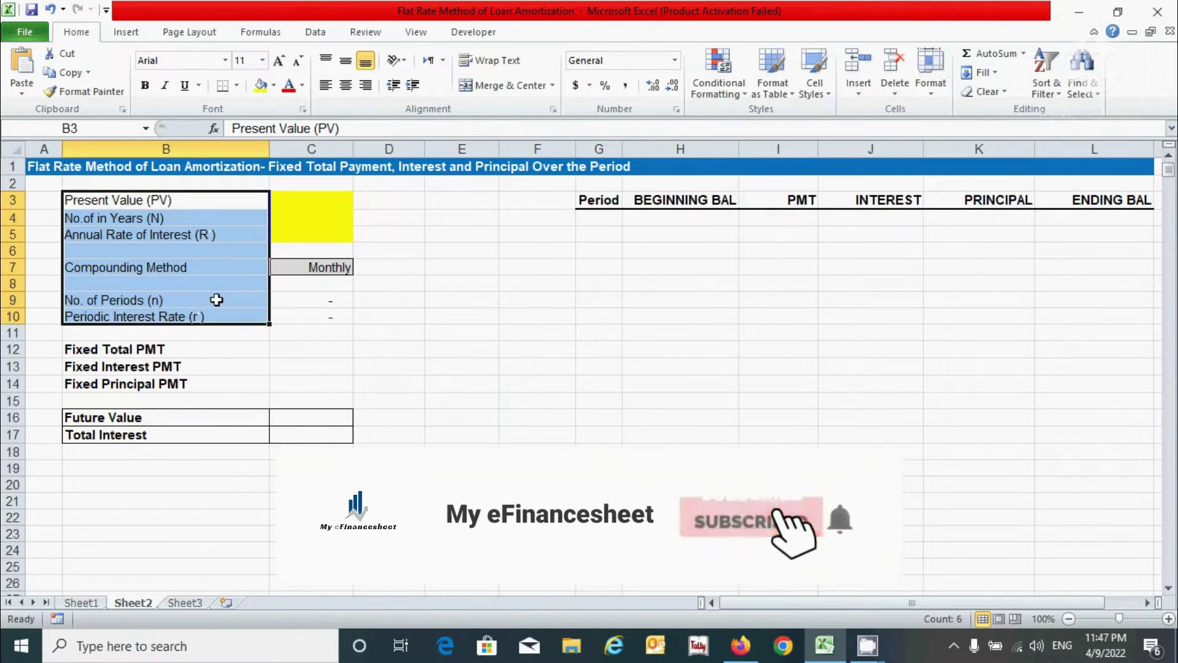
left_click(342, 235)
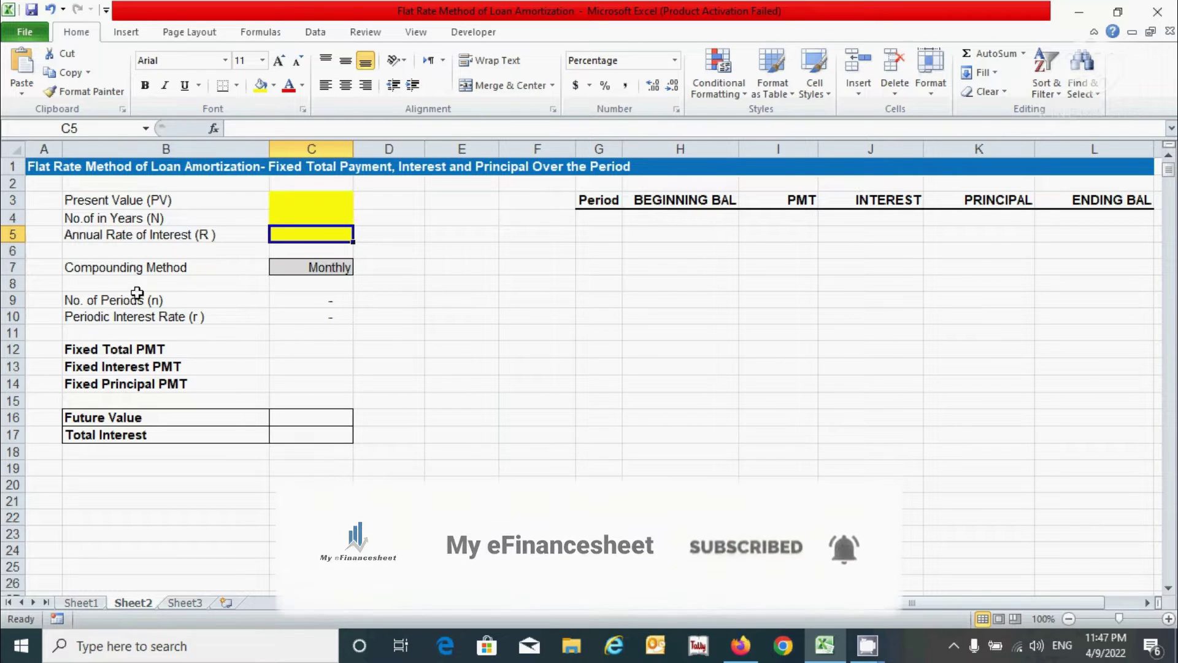
left_click(318, 215)
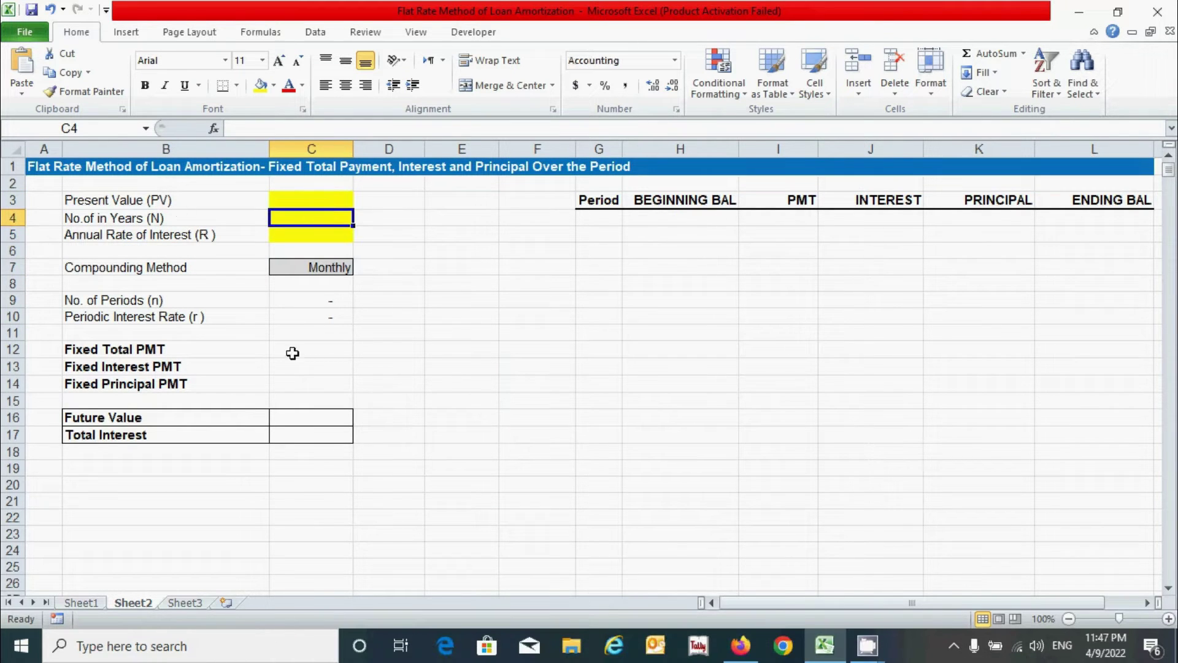
left_click_drag(175, 346, 294, 435)
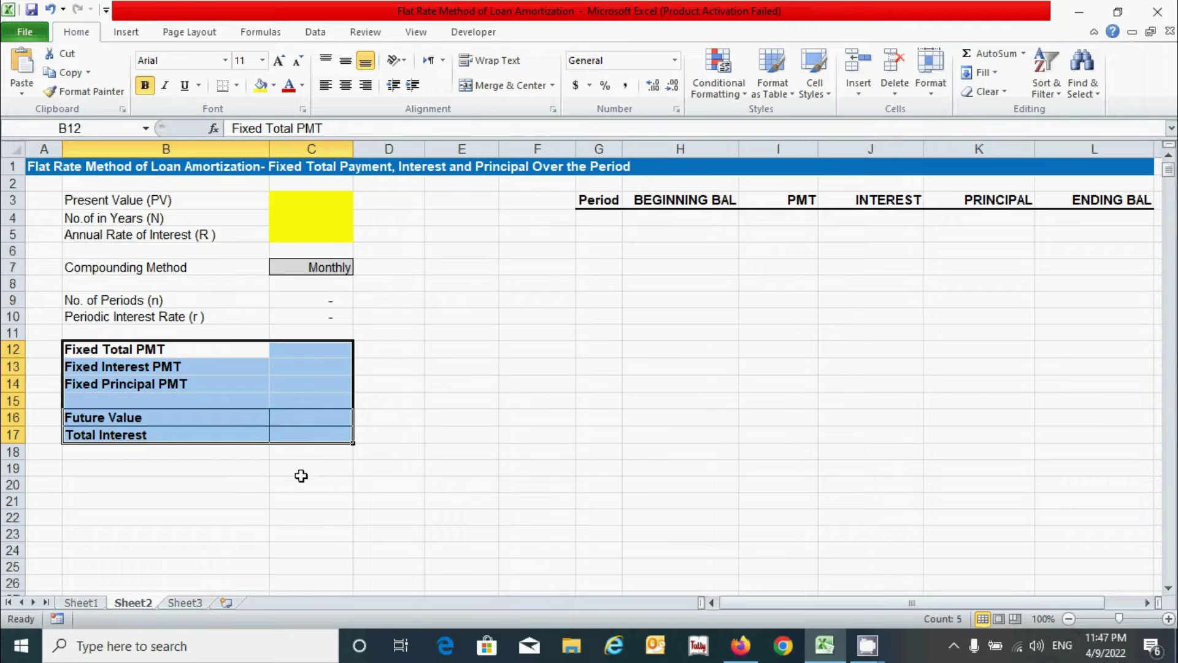
left_click(290, 484)
left_click(314, 198)
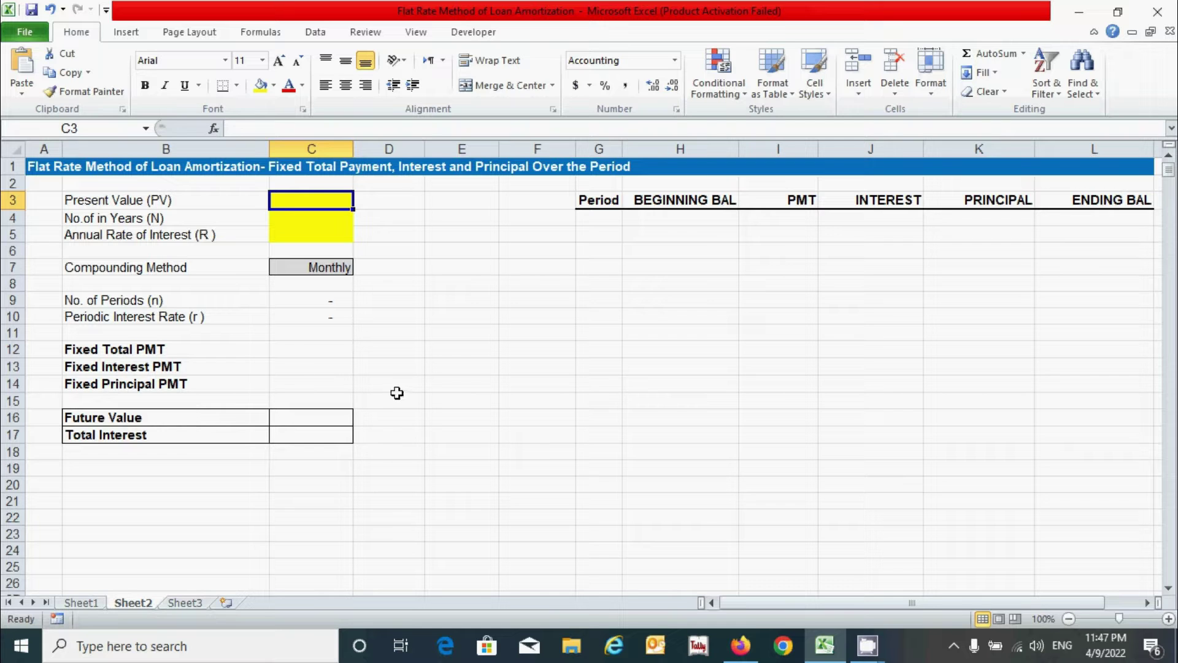
left_click_drag(778, 226, 784, 516)
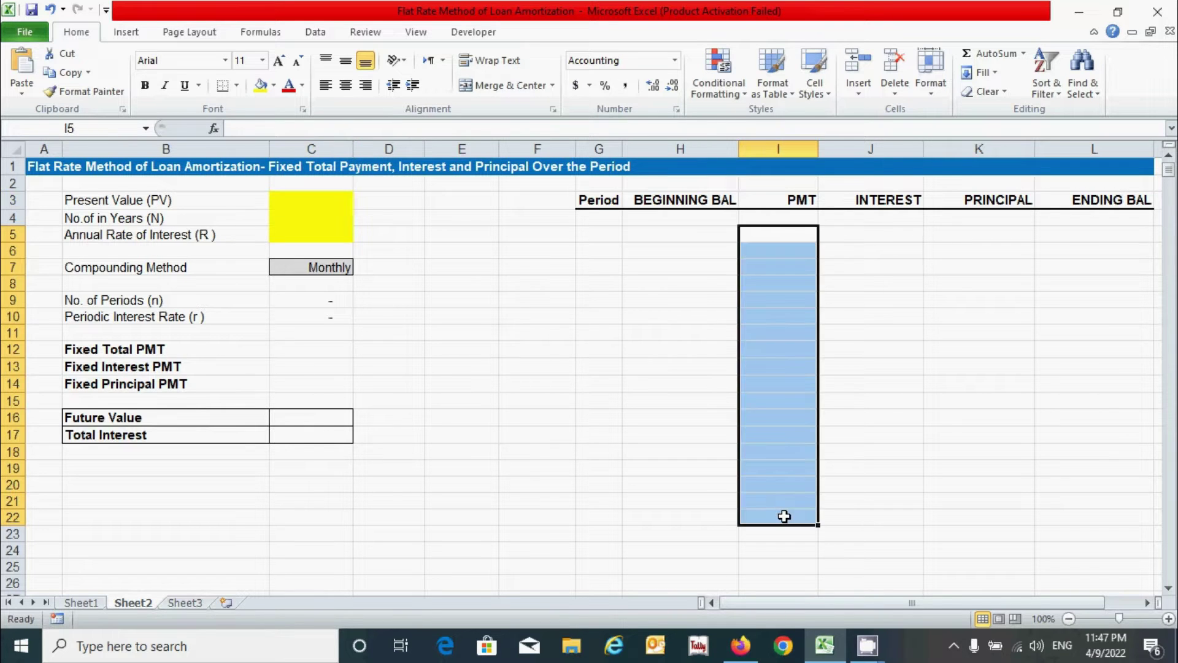
left_click_drag(871, 226, 896, 488)
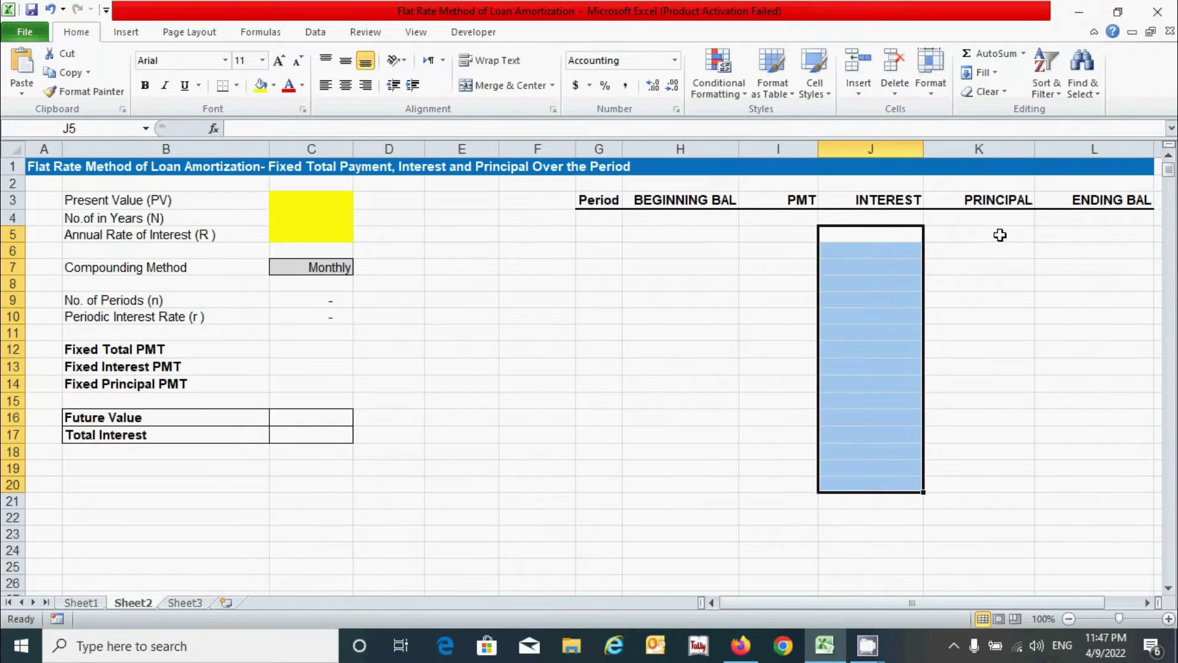
left_click_drag(999, 234, 999, 472)
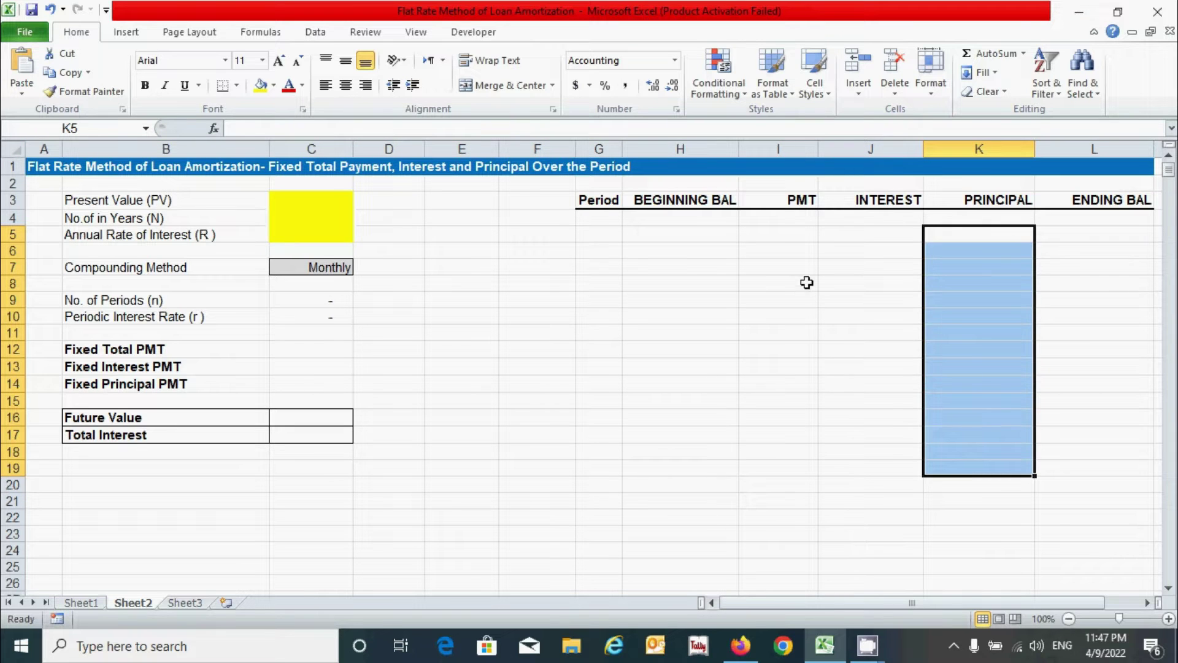
left_click_drag(789, 202, 981, 488)
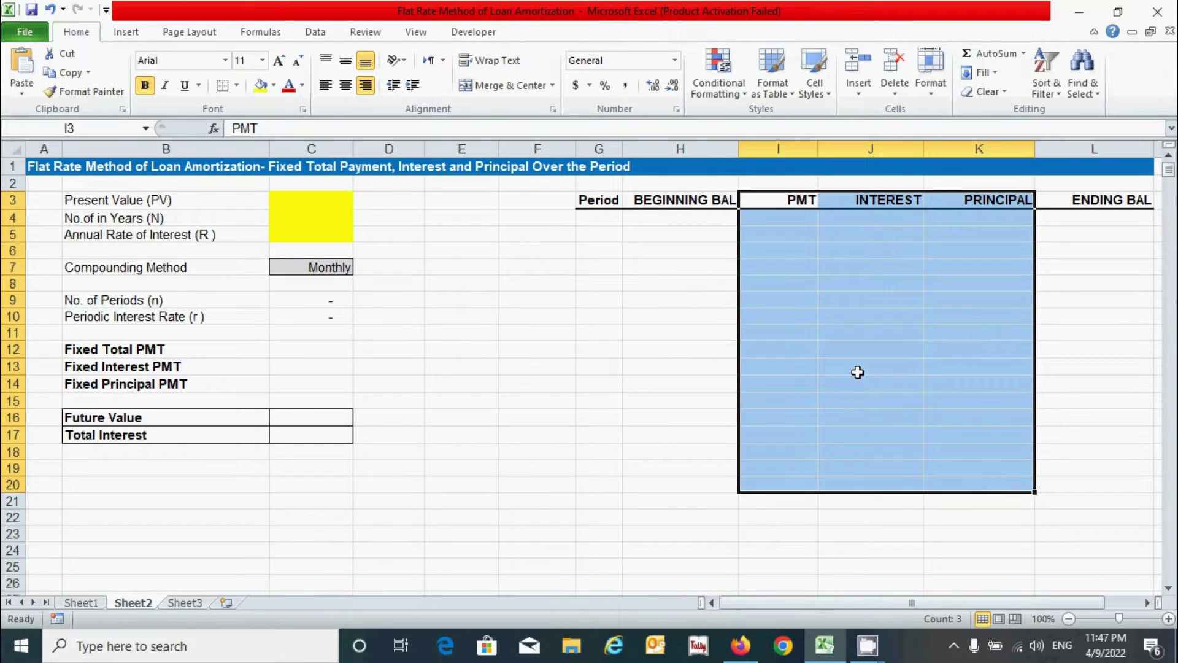
left_click(918, 315)
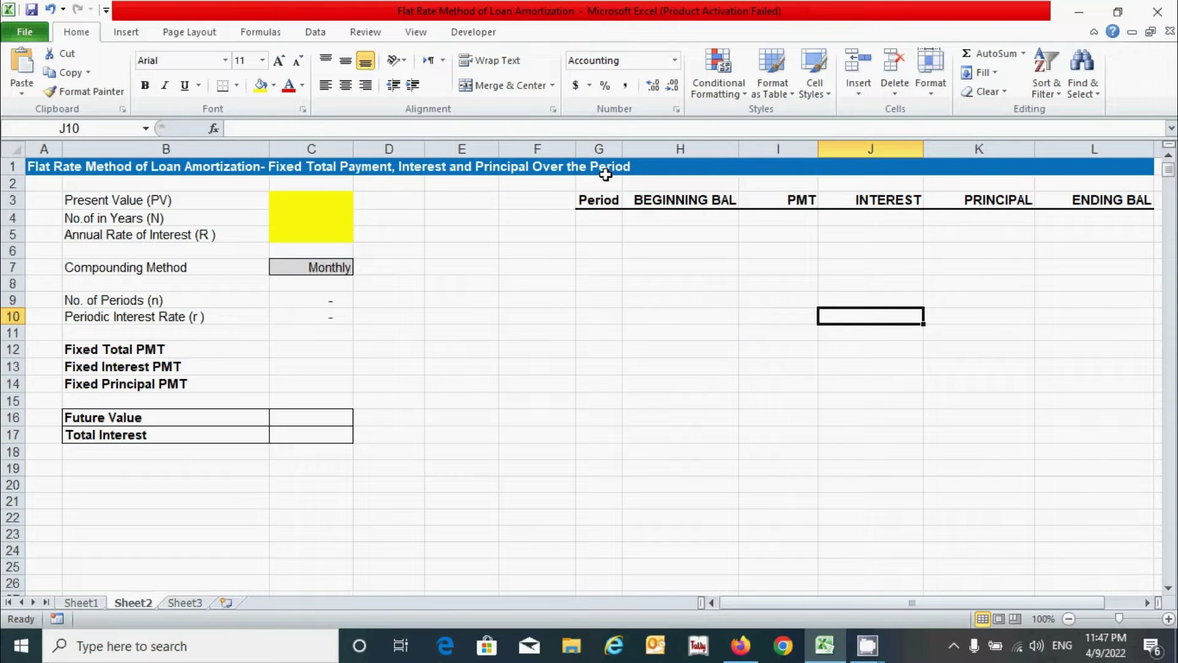
- Enter the loan inputs: Present Value 75,000, number of years 3 and annual rate of interest 12%
left_click(337, 204)
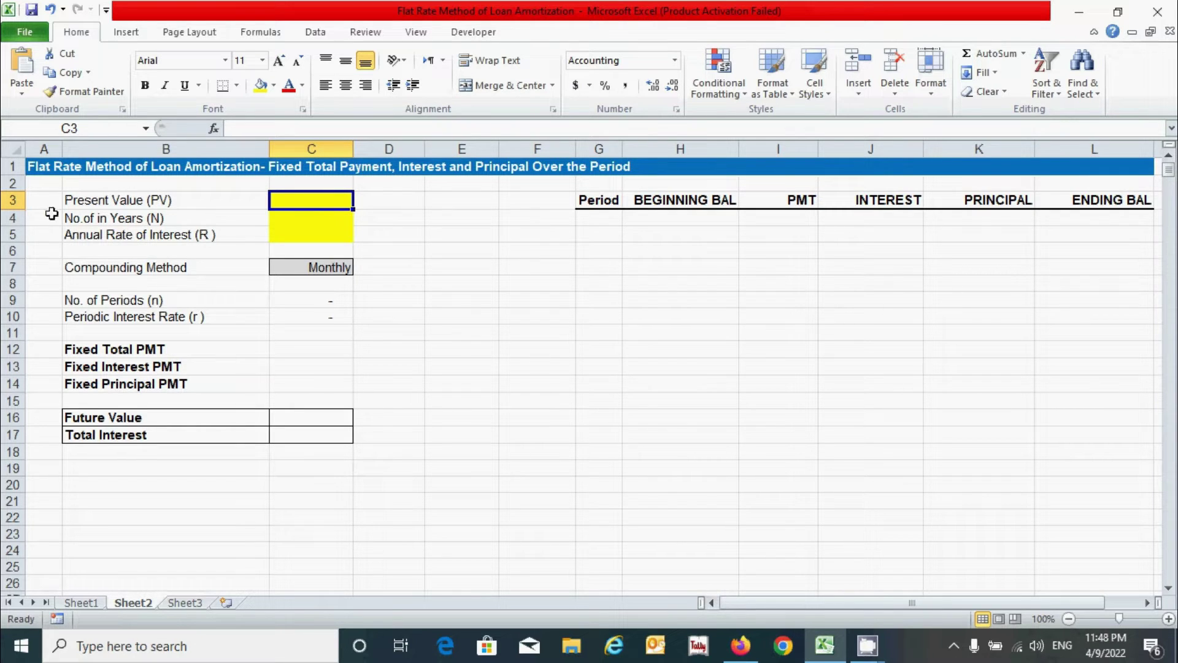
type("75,000")
key("Return")
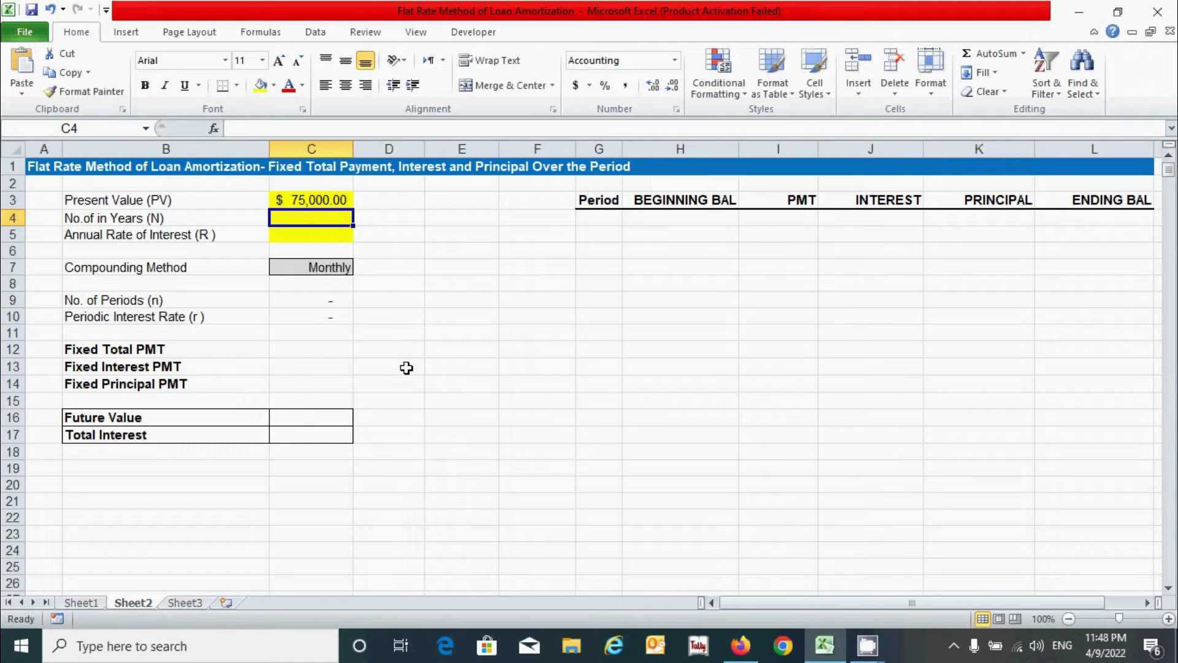
type("3")
key("Return")
type("12")
key("Return")
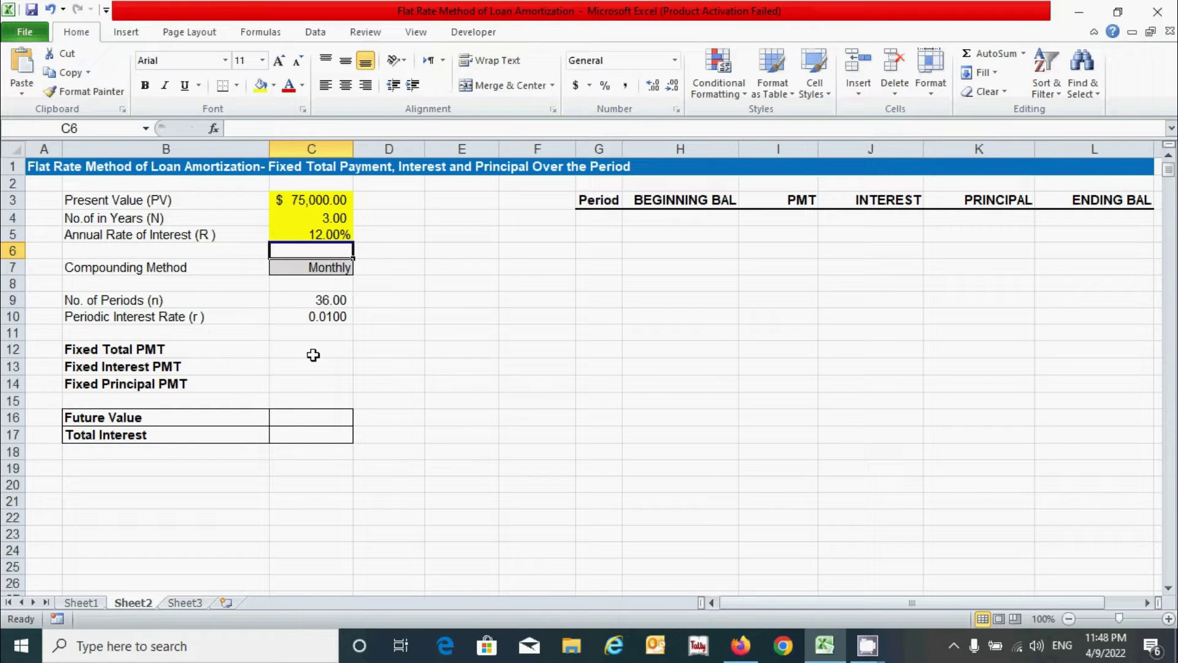
left_click(165, 268)
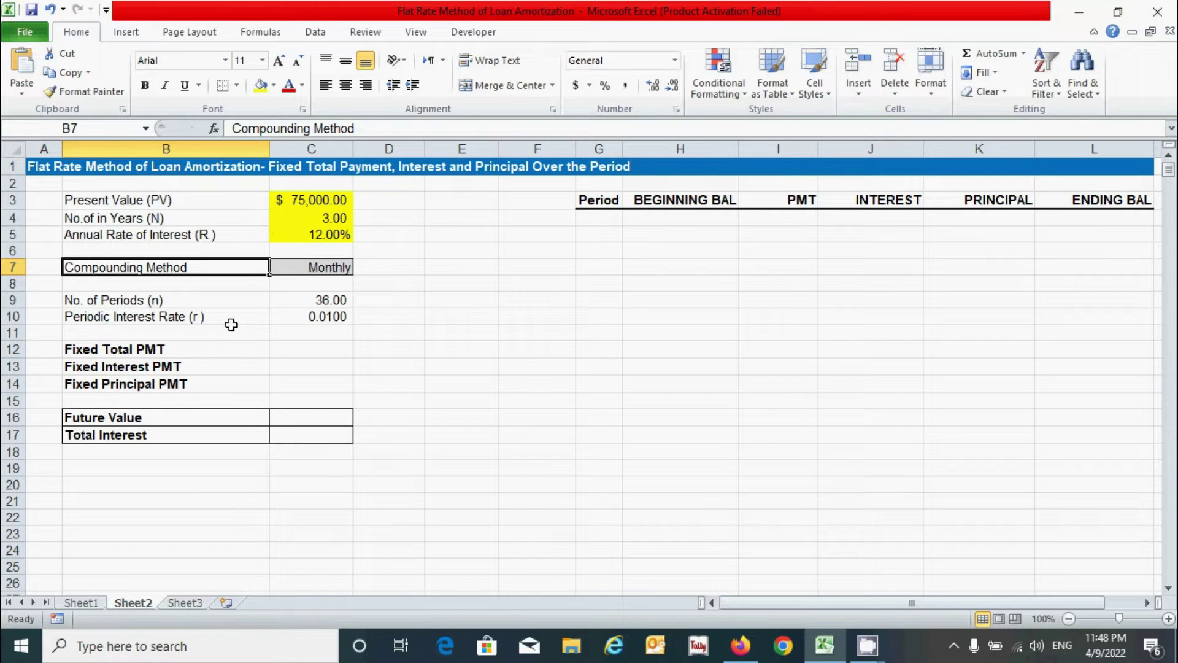
left_click_drag(233, 266, 312, 315)
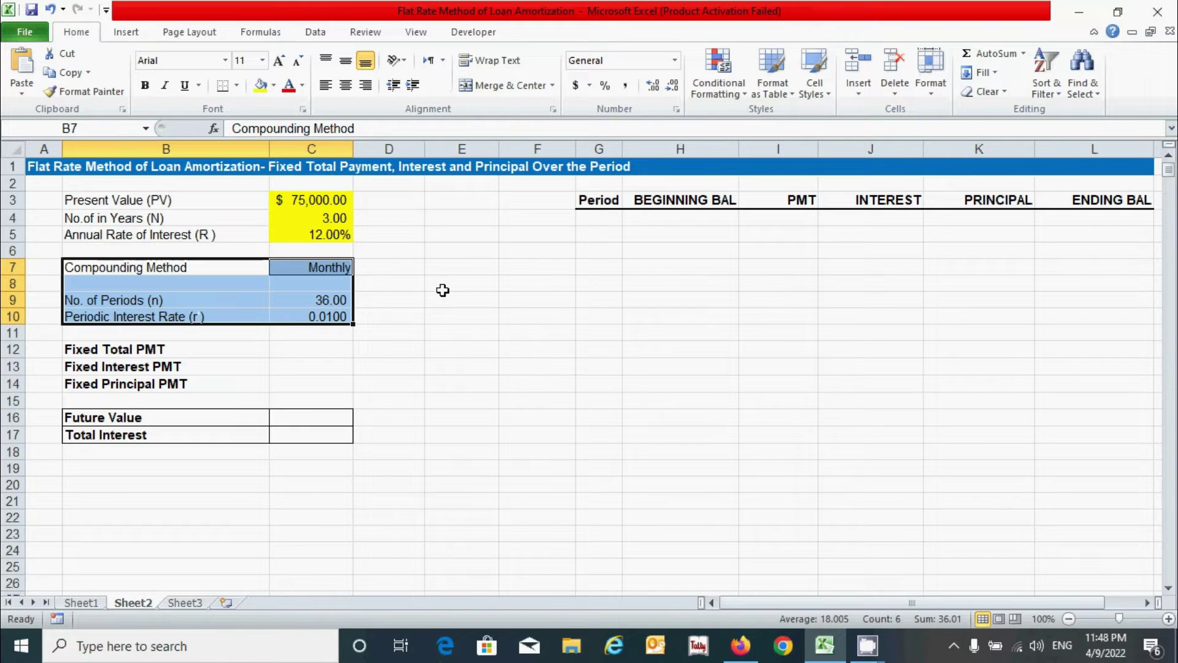
- Calculate the Fixed Total PMT in C12 as future value divided by number of periods, =C16/C9
left_click(316, 350)
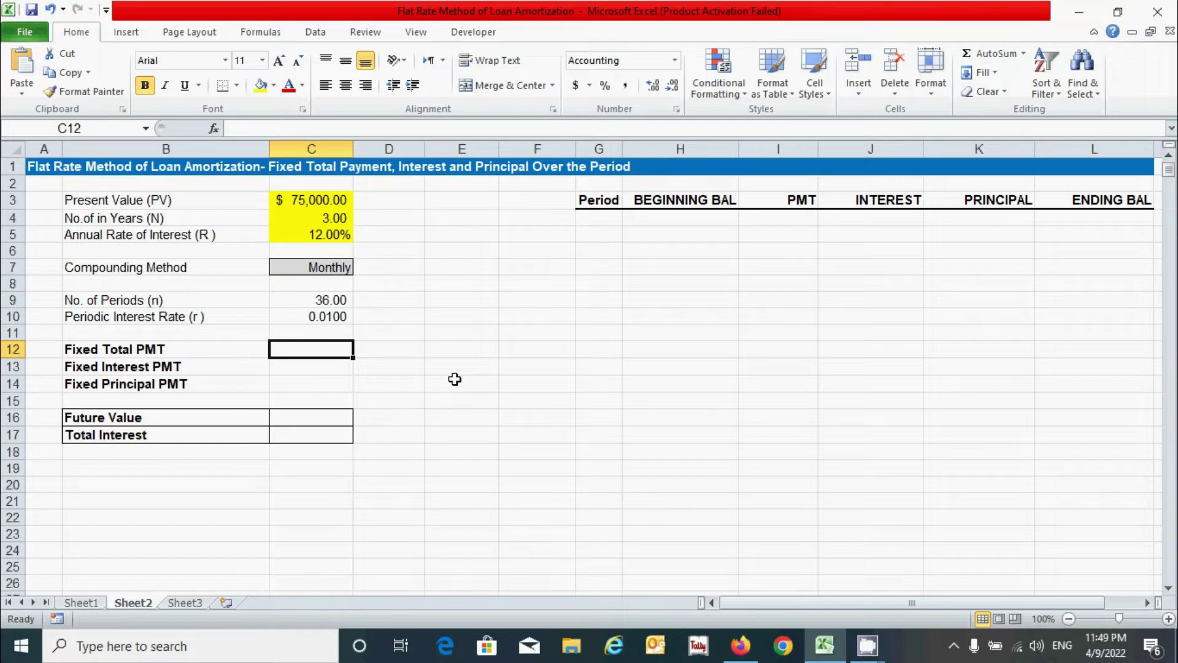
type("=")
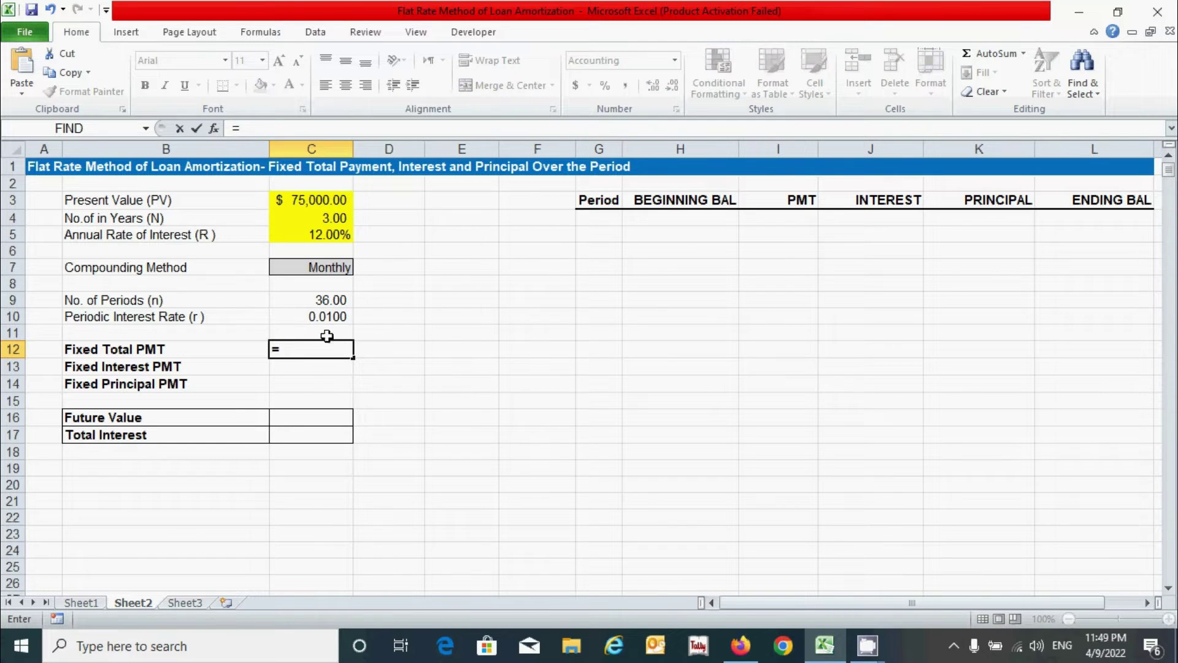
left_click(306, 415)
type("/")
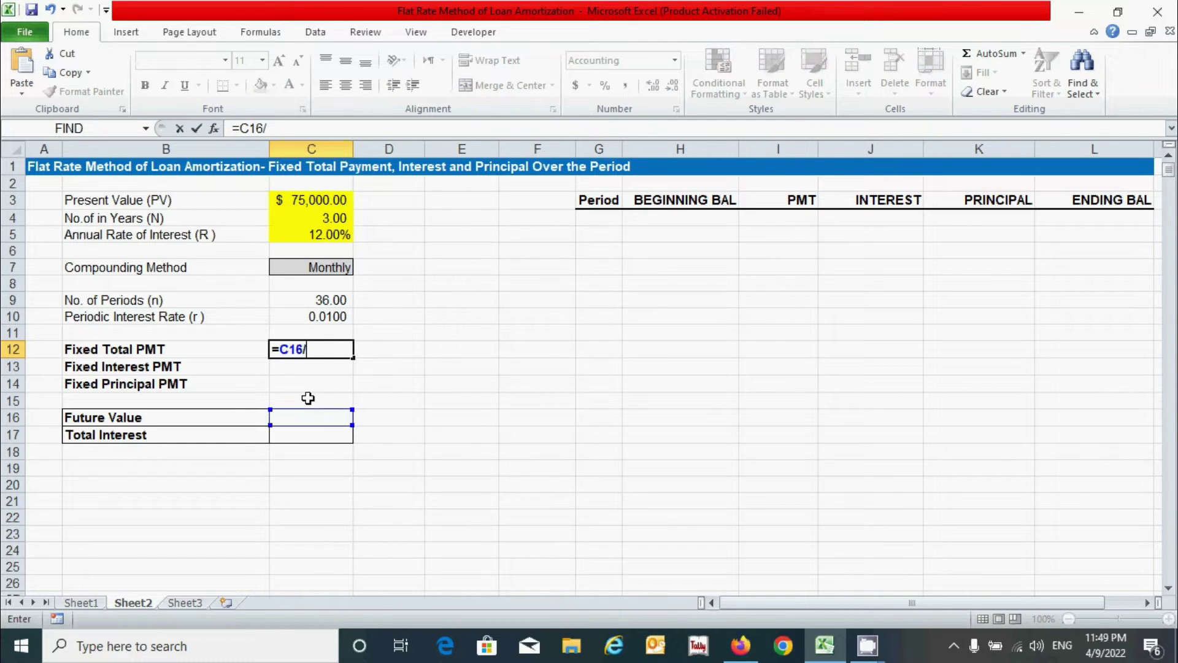
left_click(315, 300)
key("Return")
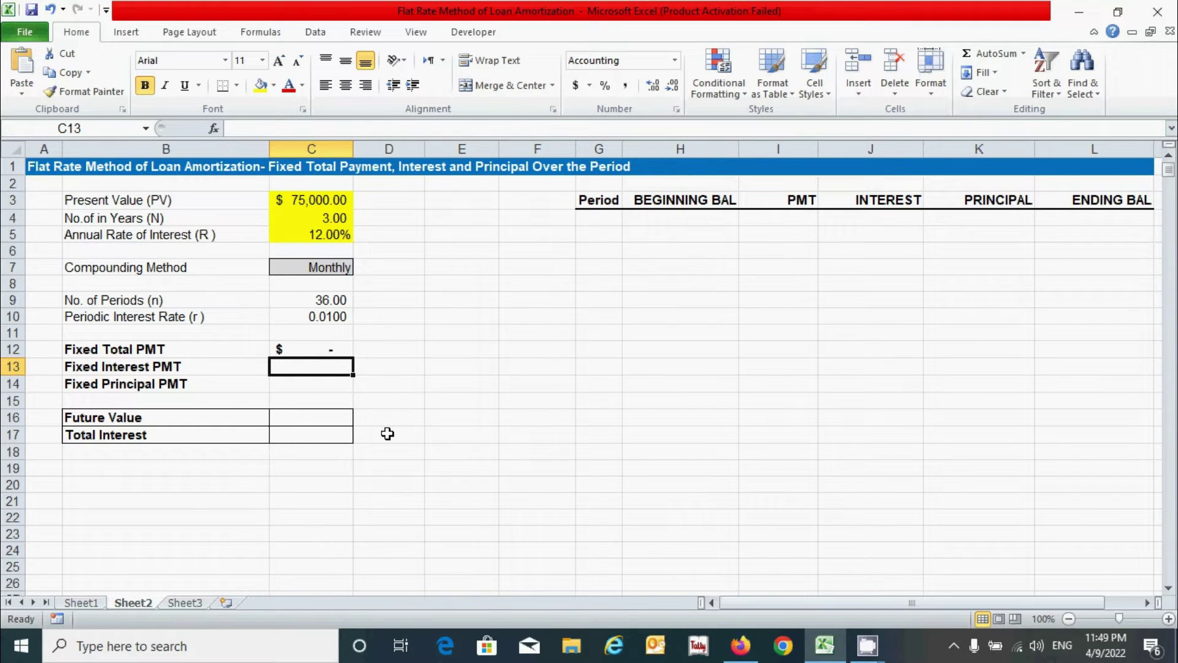
- Calculate the Fixed Interest PMT in C13 as total interest divided by number of periods, =C17/C9
type("=")
left_click(308, 437)
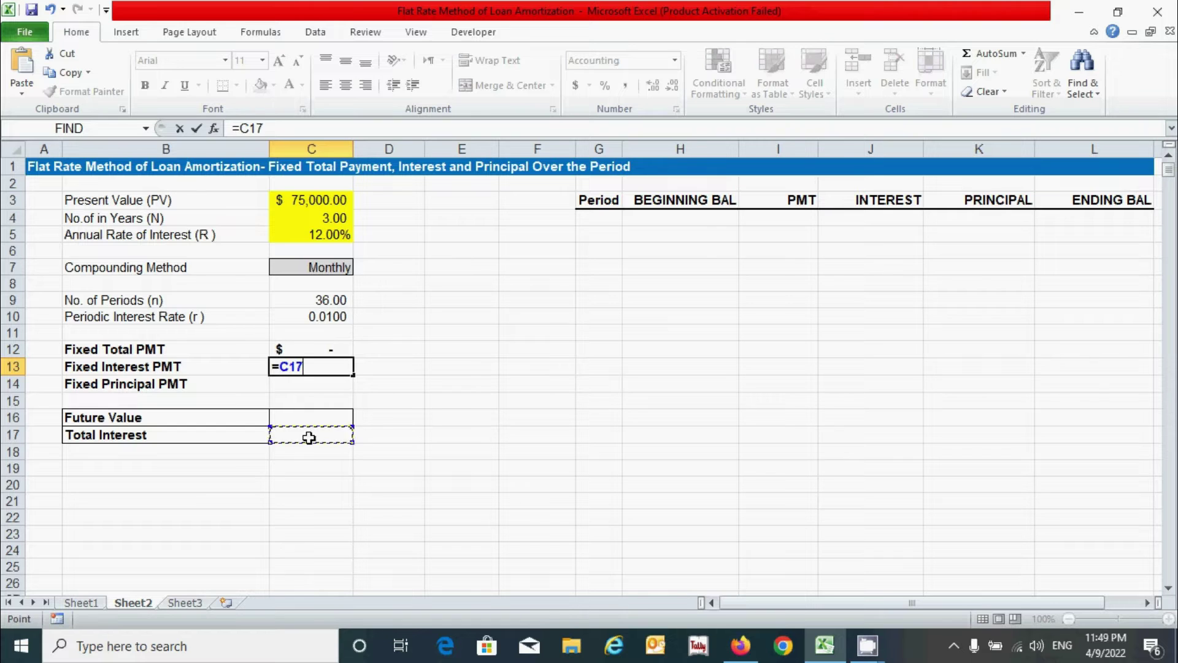
type("/")
left_click(310, 301)
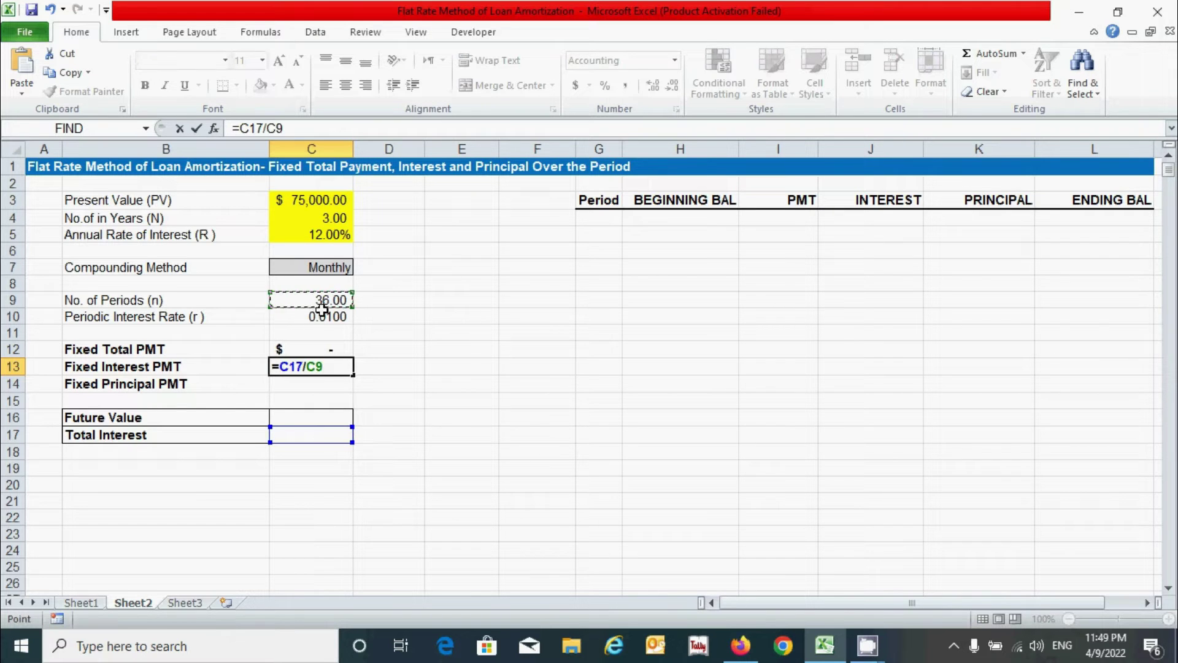
key("Return")
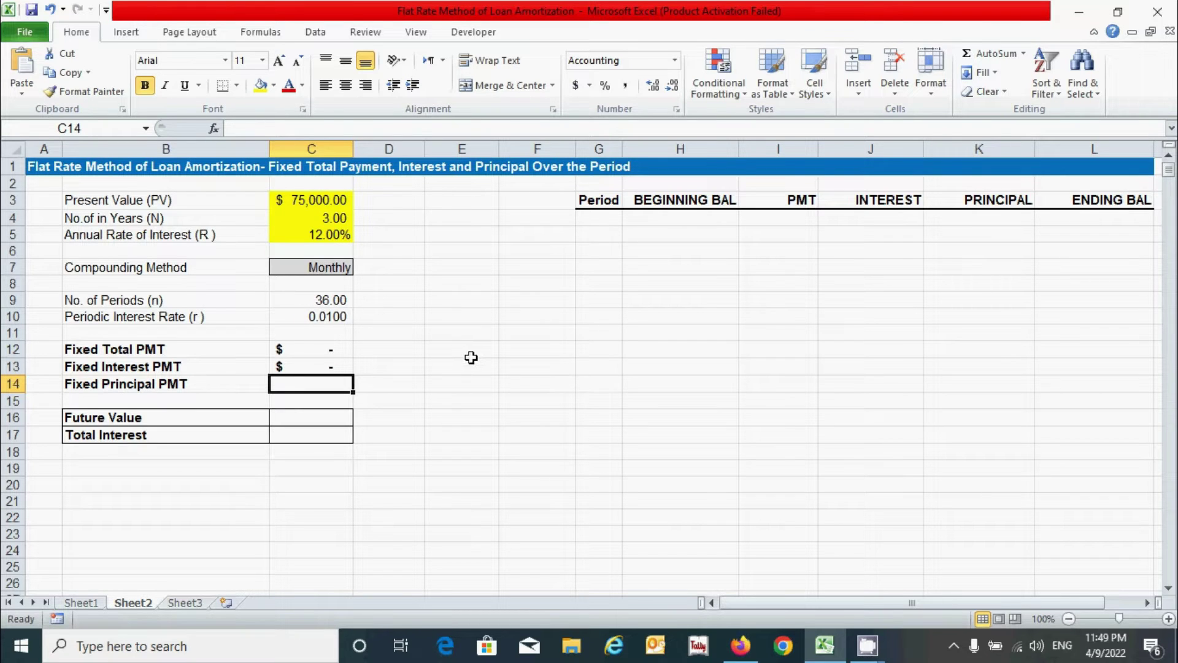
- Calculate the Fixed Principal PMT in C14 as present value divided by number of periods, =C3/C9
type("=")
left_click(320, 200)
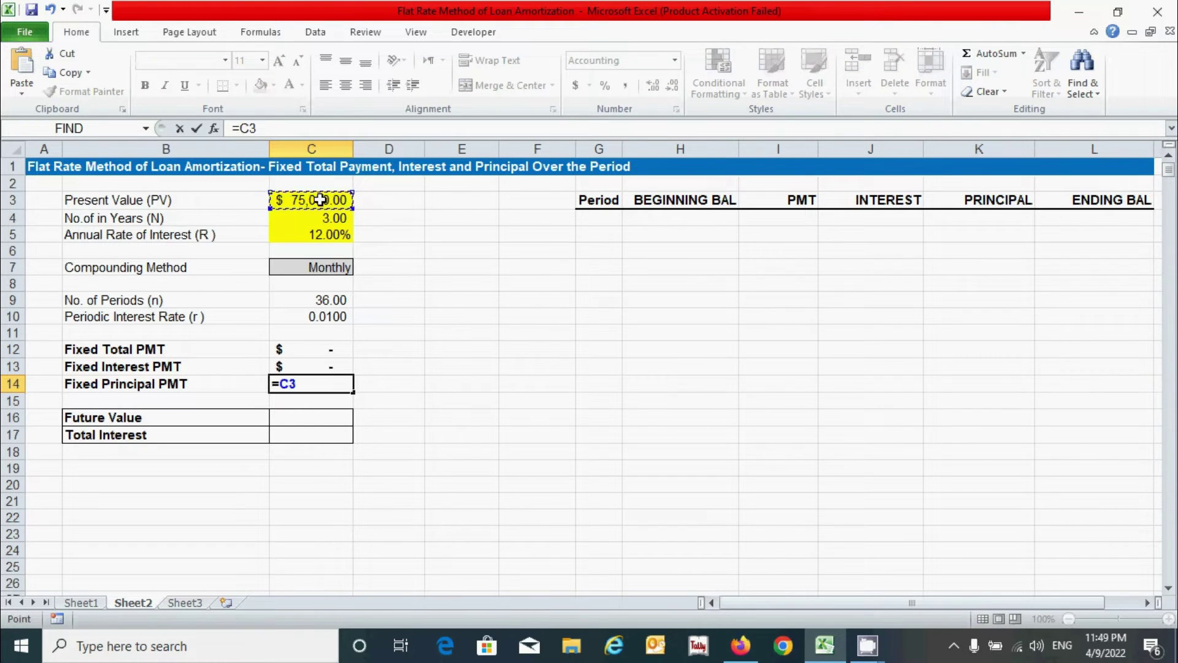
type("/")
left_click(319, 301)
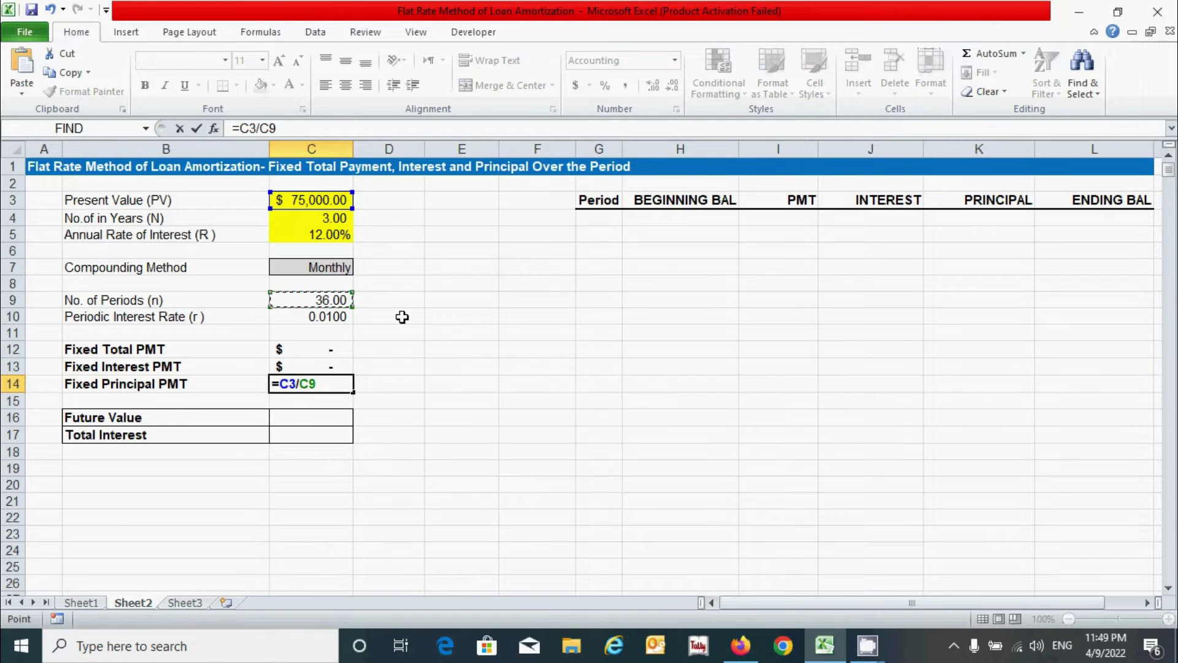
key("Return")
left_click_drag(313, 349, 325, 367)
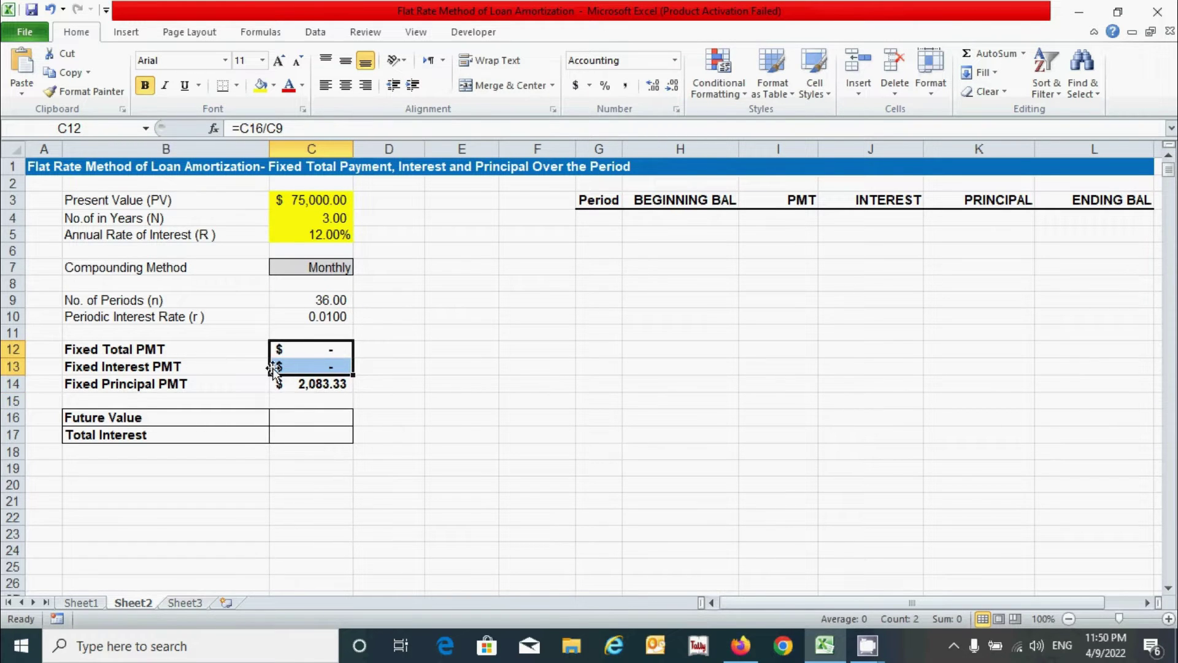
left_click(327, 421)
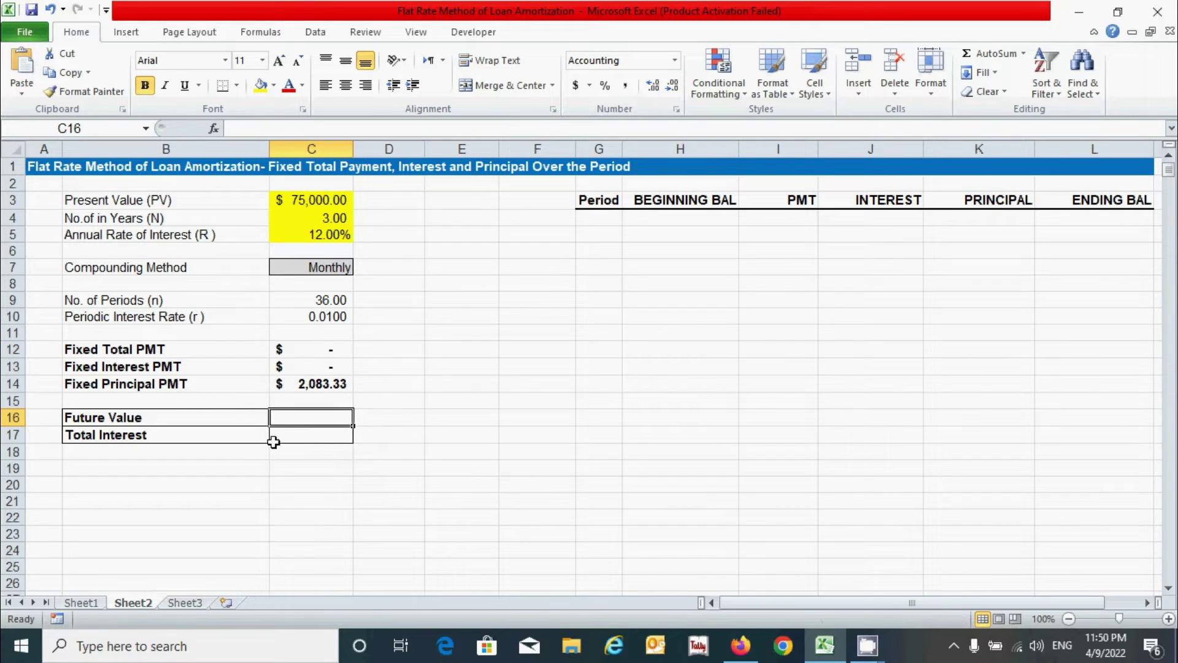
left_click(428, 467)
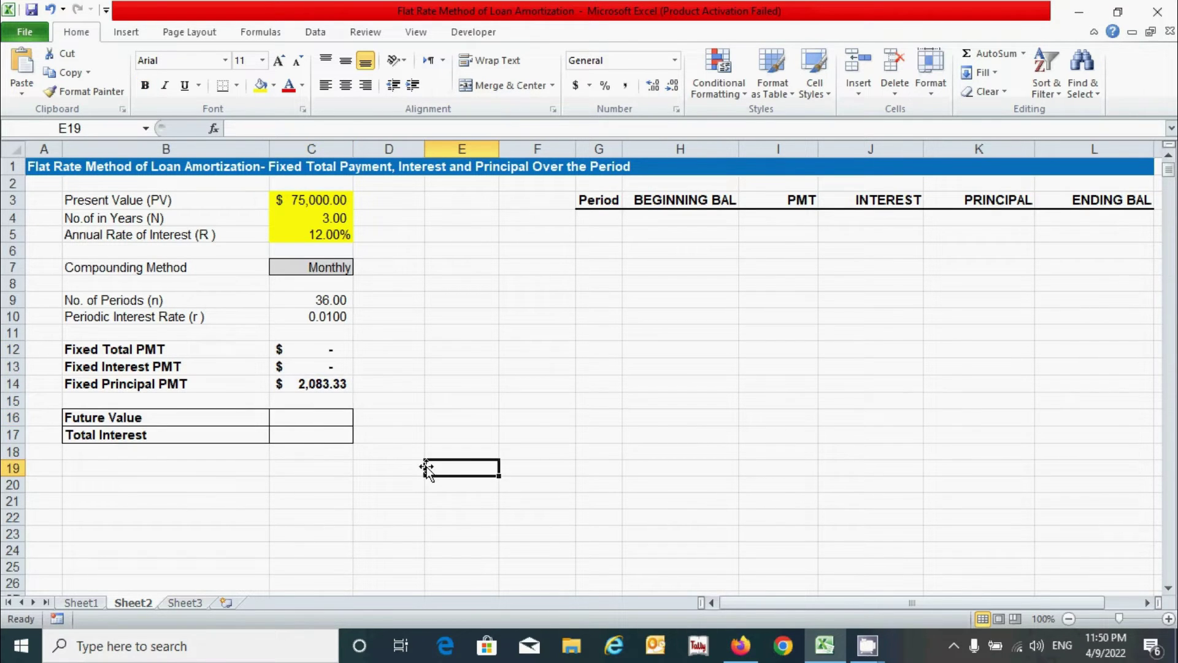
- Calculate the Future Value in C16 as present value plus total interest, =C3+C17
left_click(316, 417)
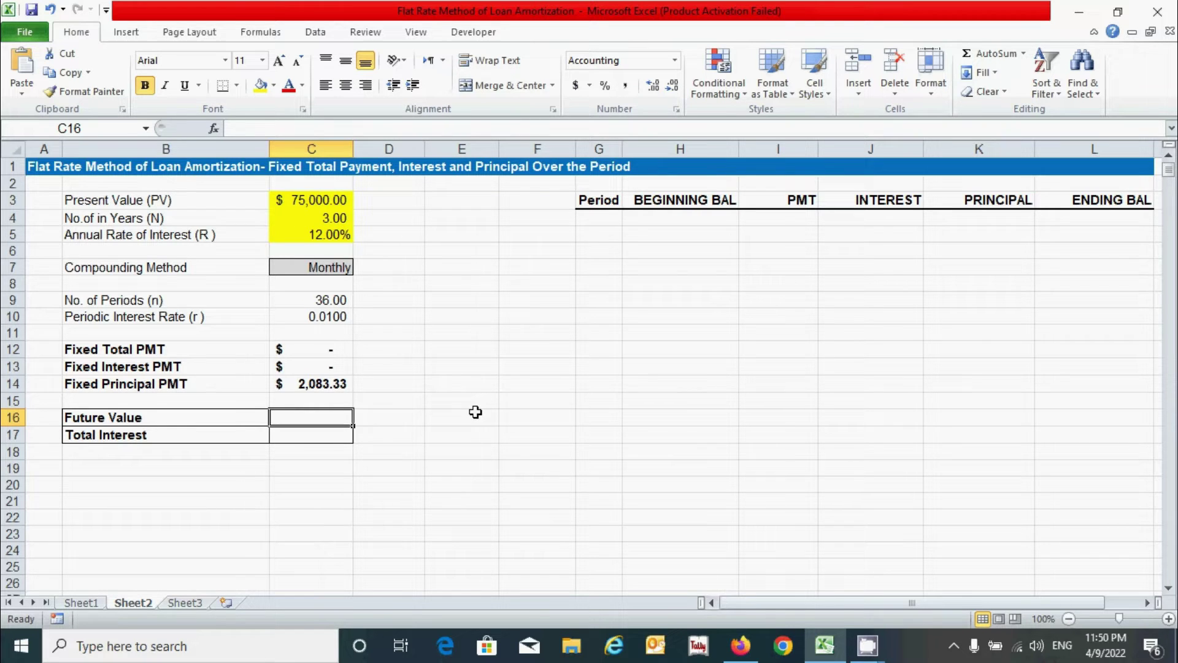
type("=")
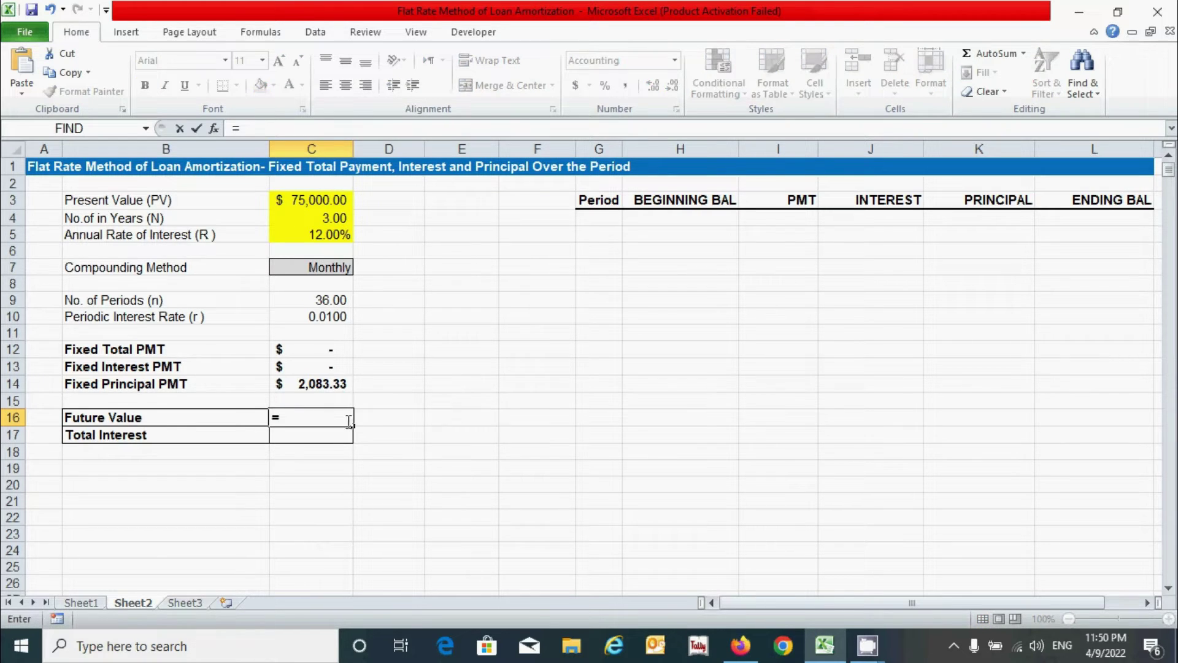
left_click(308, 210)
type("+")
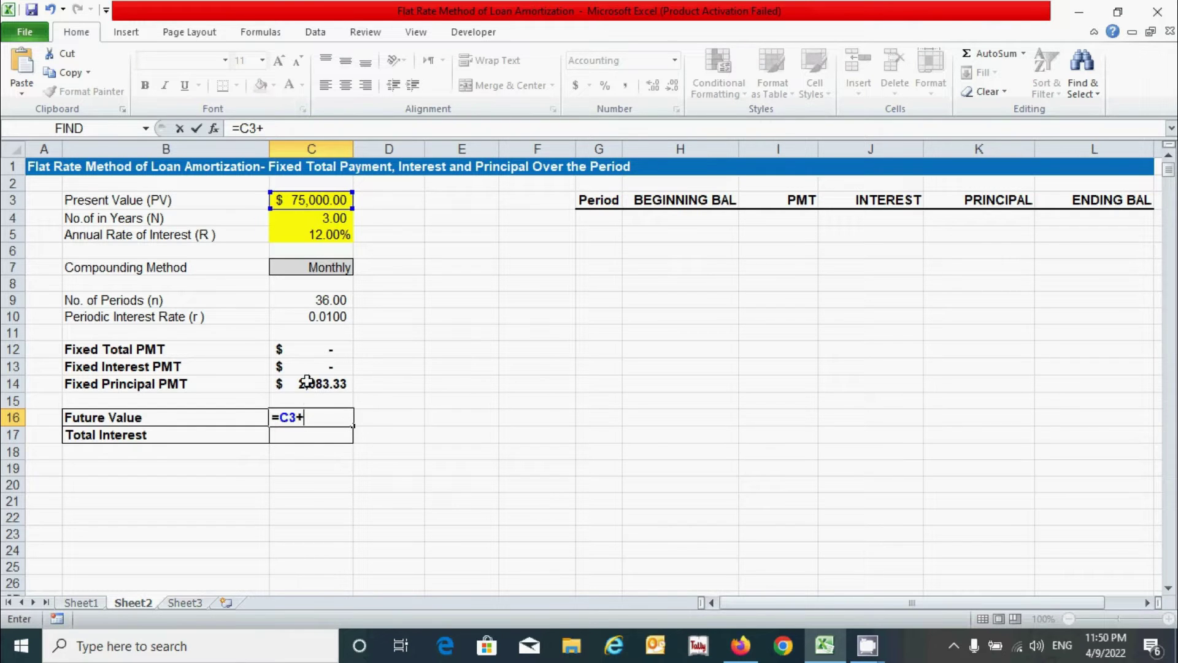
left_click(308, 433)
key("Return")
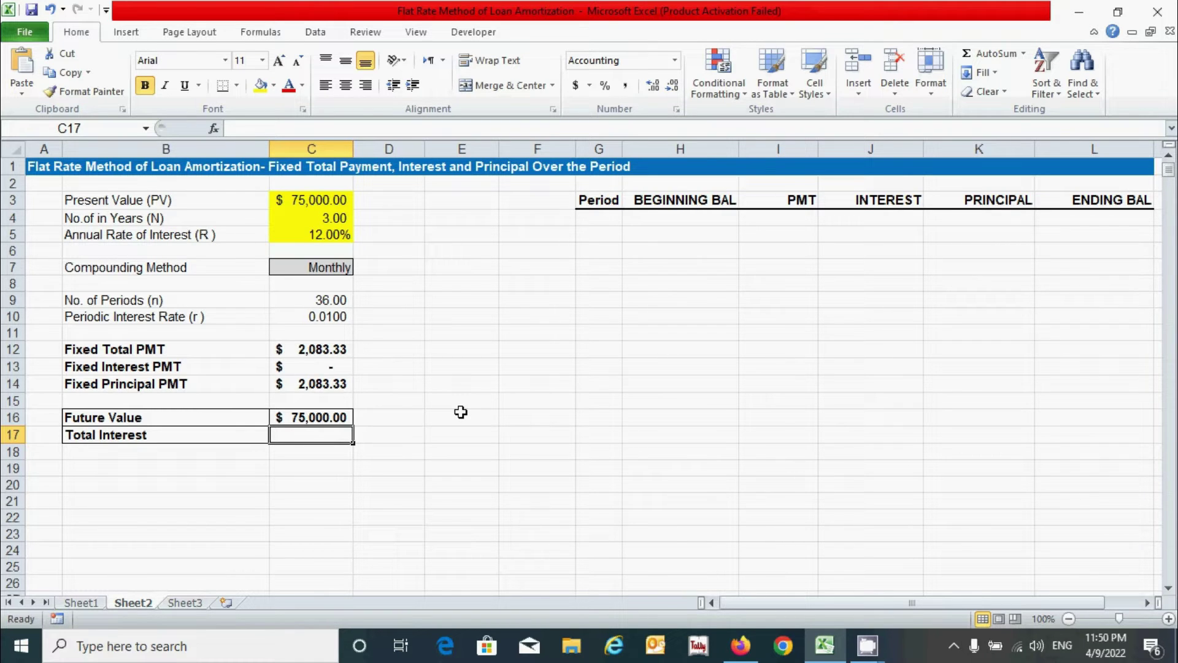
- Calculate the Total Interest in C17 as present value times number of periods times periodic interest rate, =C3*C9*C10
type("=")
left_click(320, 204)
type("*")
left_click(305, 299)
type("*")
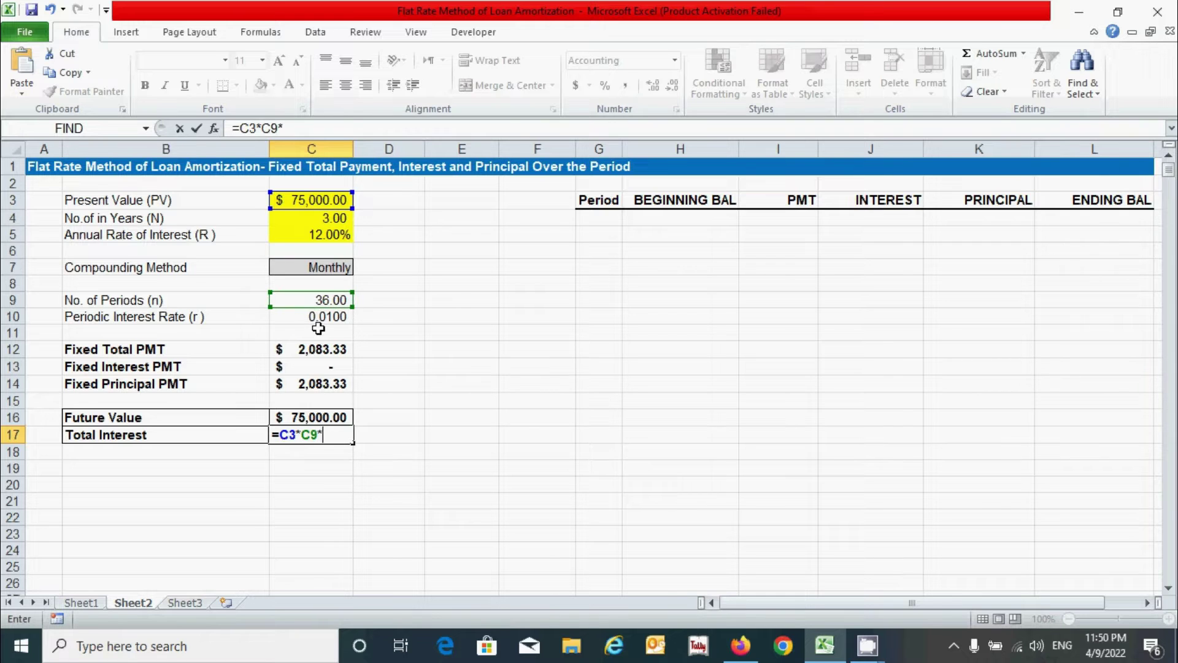
left_click(316, 313)
key("Return")
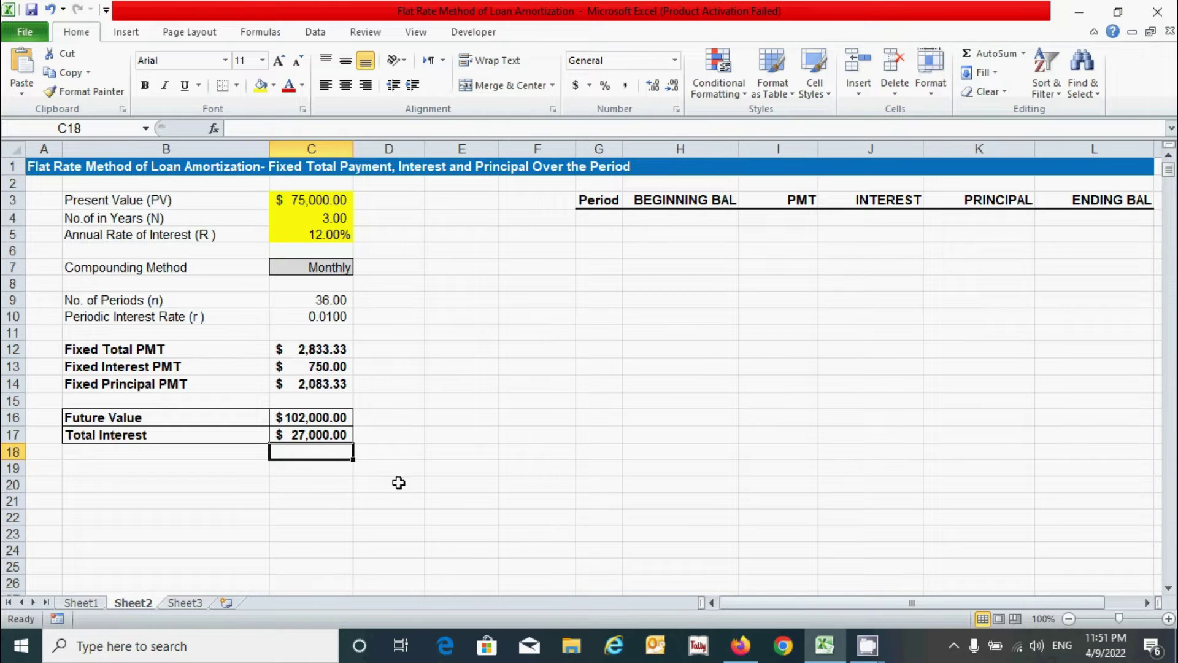
left_click(332, 484)
- Enter period 0 in G4 and link its ending balance in L4 to the present value with =$C$3
left_click(606, 220)
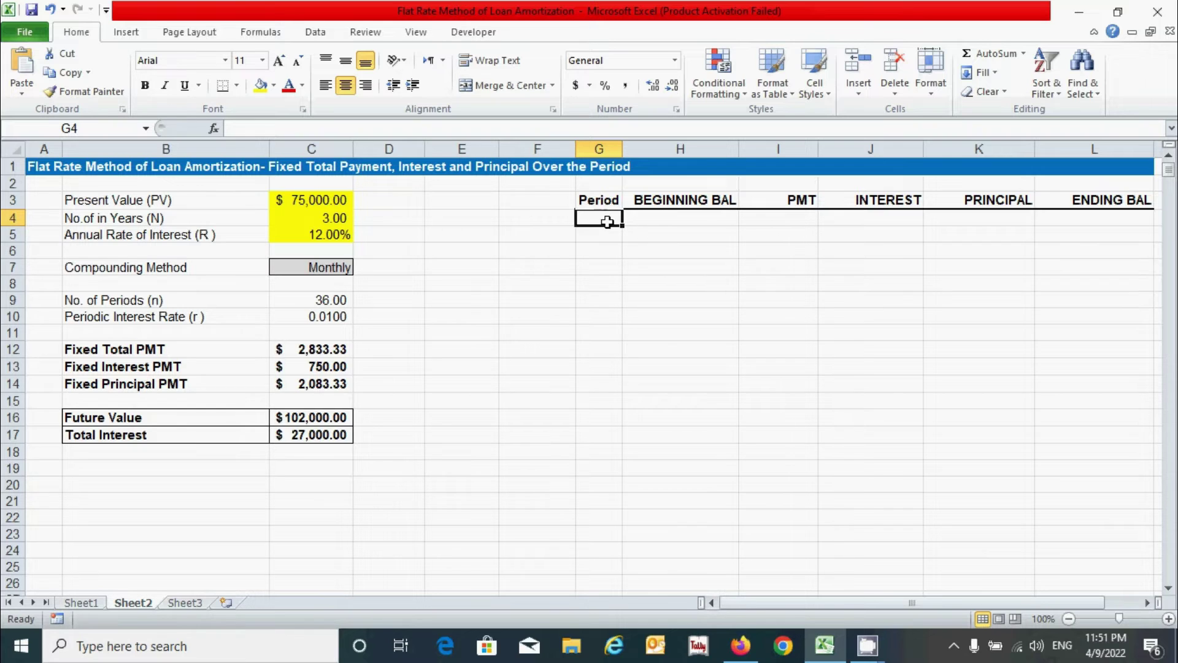
type("0")
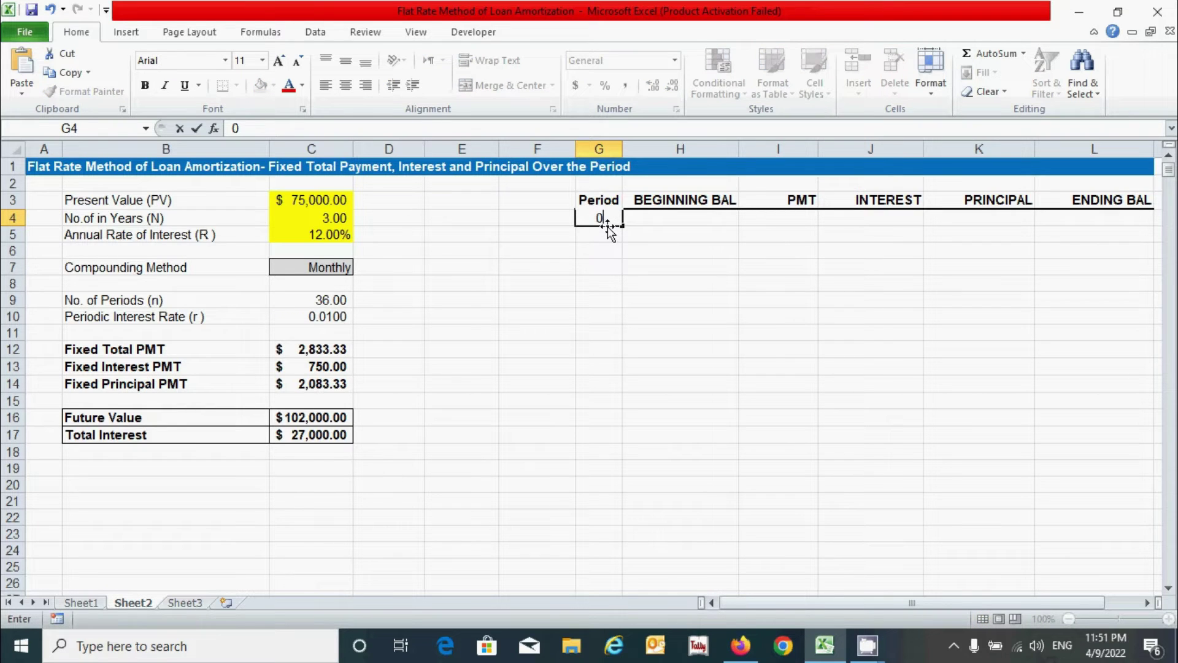
key("Tab")
left_click(1068, 219)
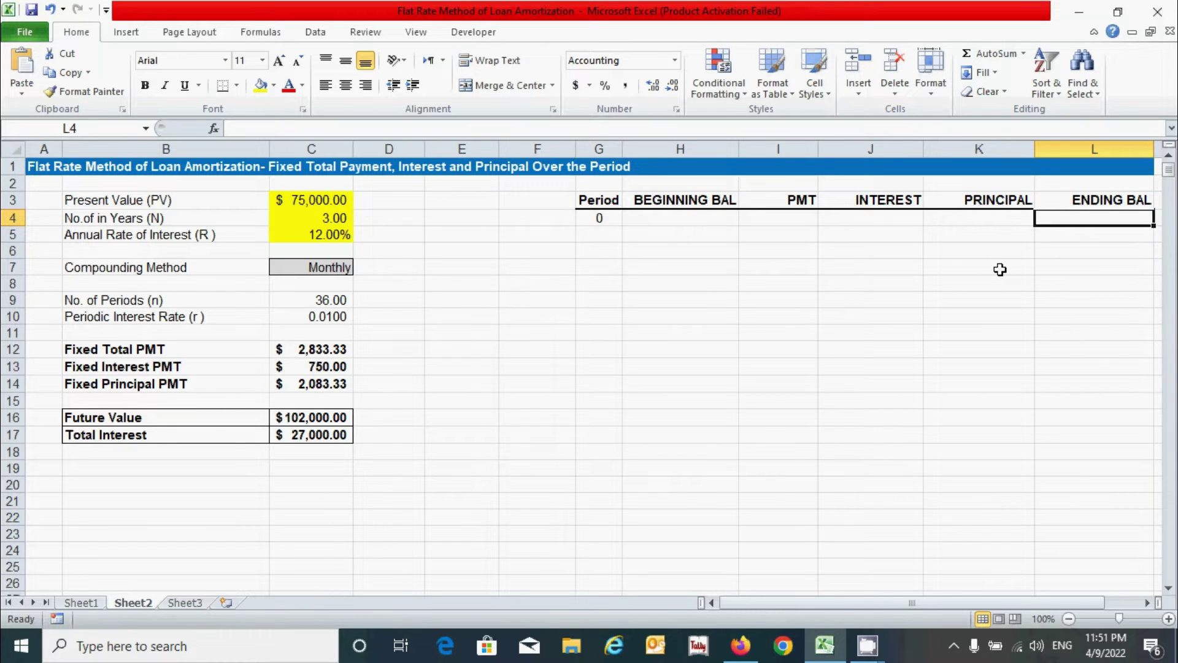
type("=")
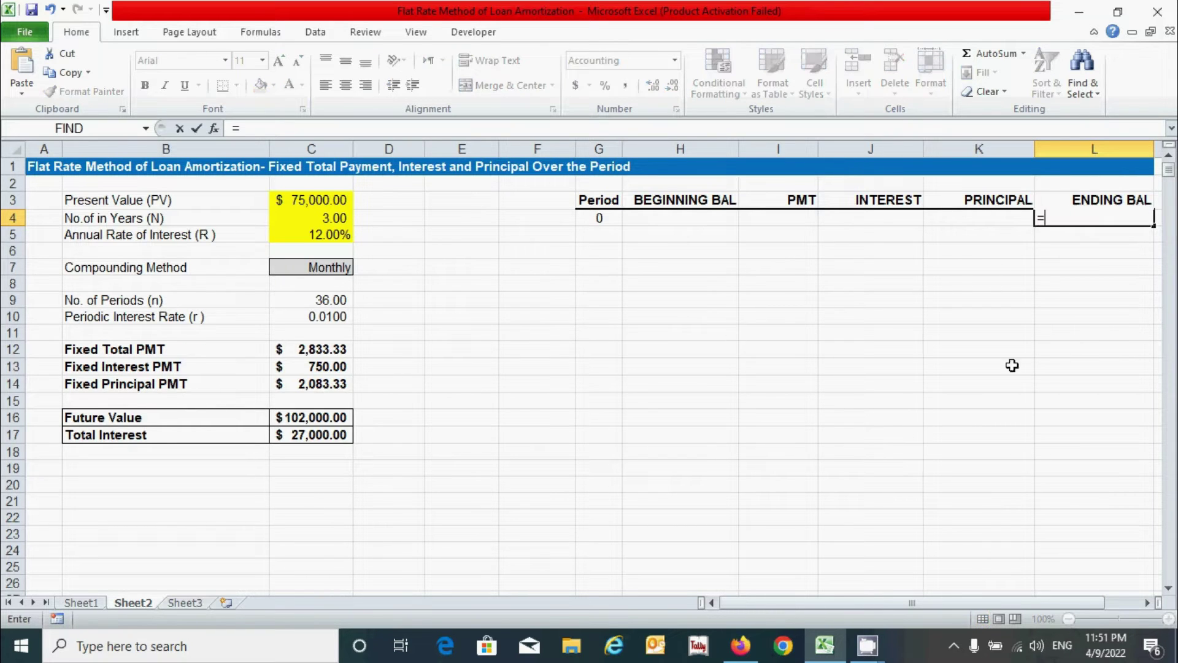
left_click(308, 200)
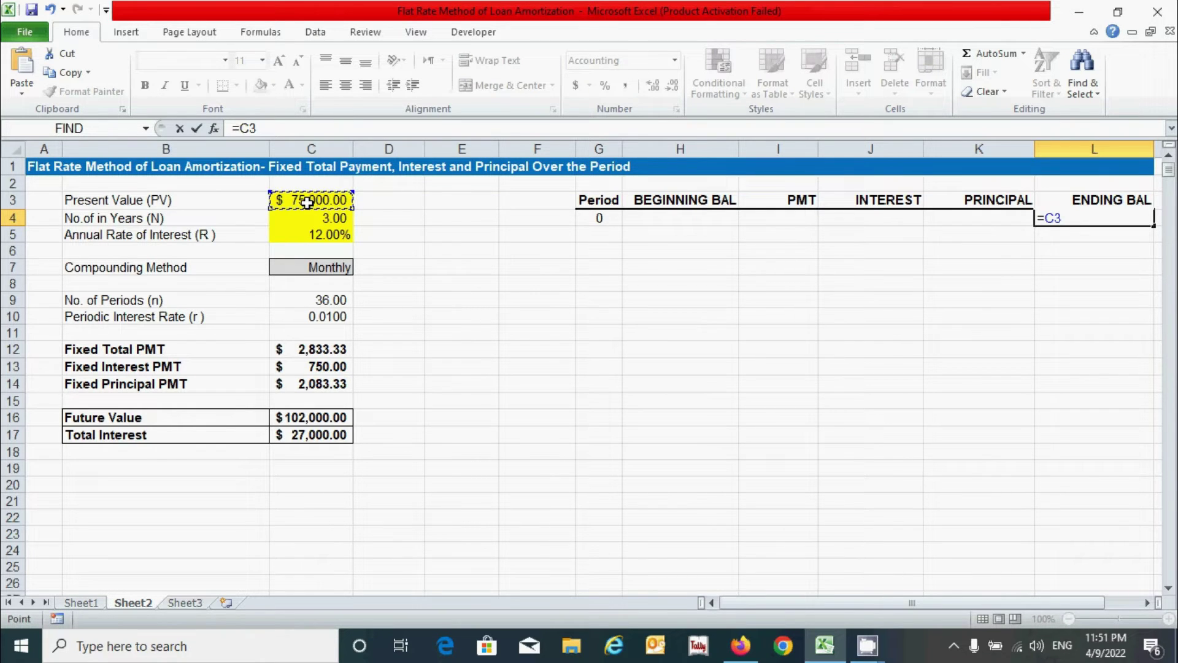
key("F4")
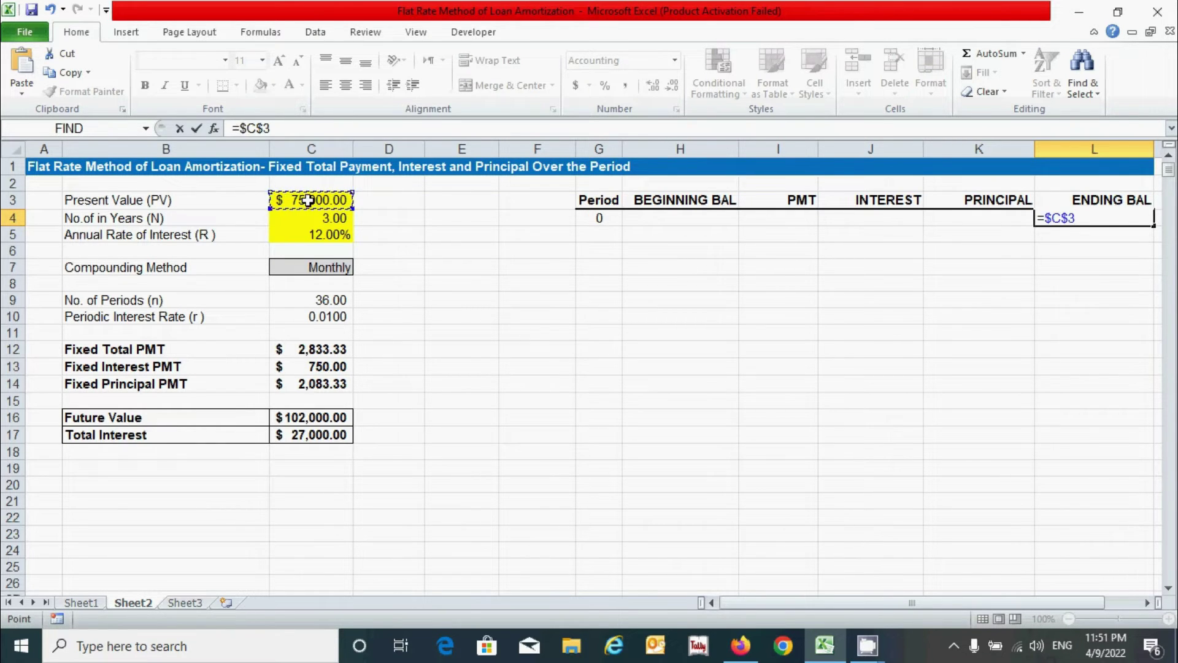
key("Return")
- Enter period 1 in G5 and fill the Period series from G4:G5 down to 1095 in row 1099
left_click(590, 235)
type("1")
key("Return")
left_click_drag(600, 219, 601, 234)
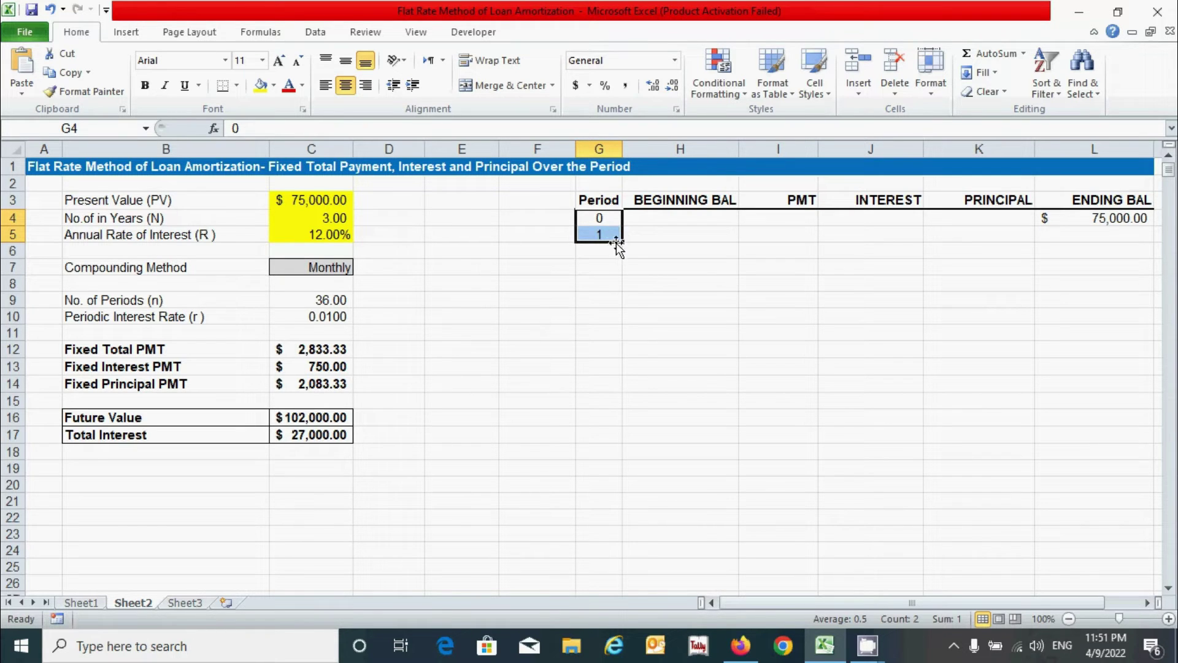
left_click_drag(624, 242, 621, 518)
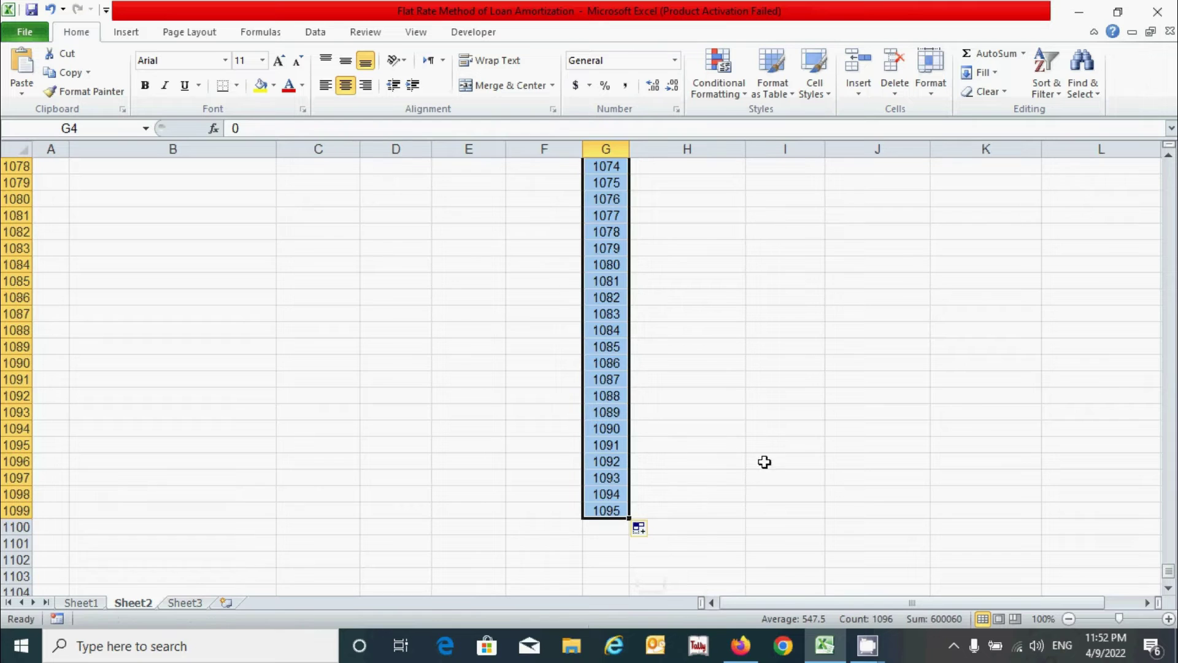
left_click_drag(1168, 570, 1168, 164)
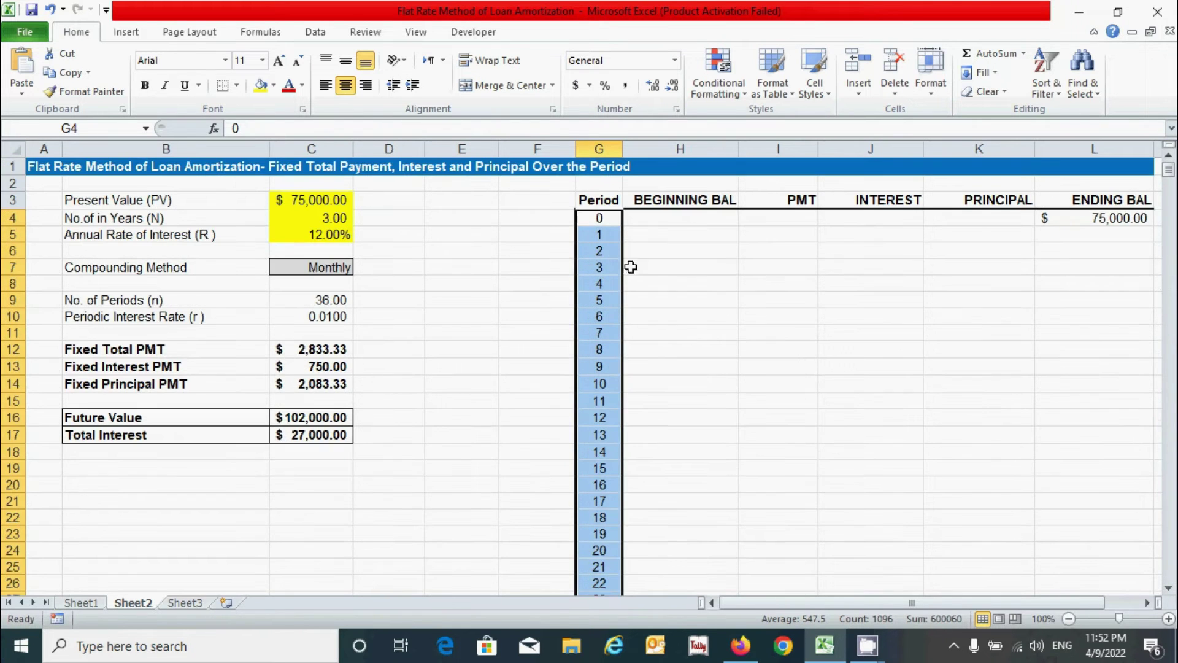
- Set the period 1 beginning balance in H5 to the previous ending balance, =L4, and fill it down the column
left_click(665, 234)
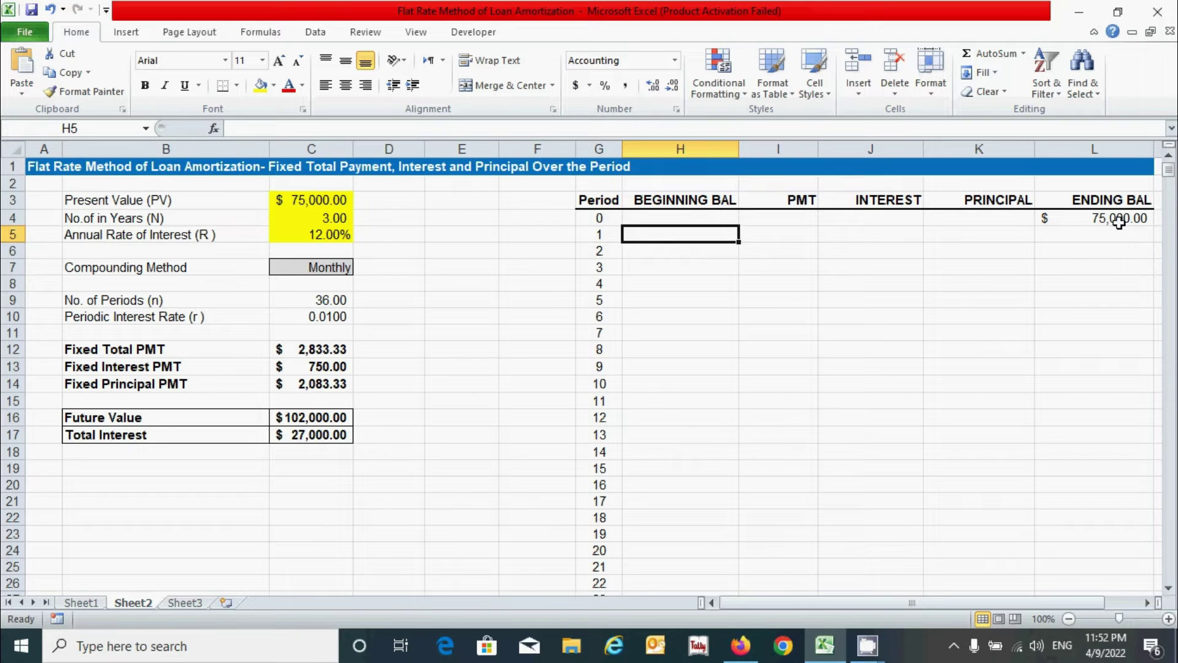
type("=")
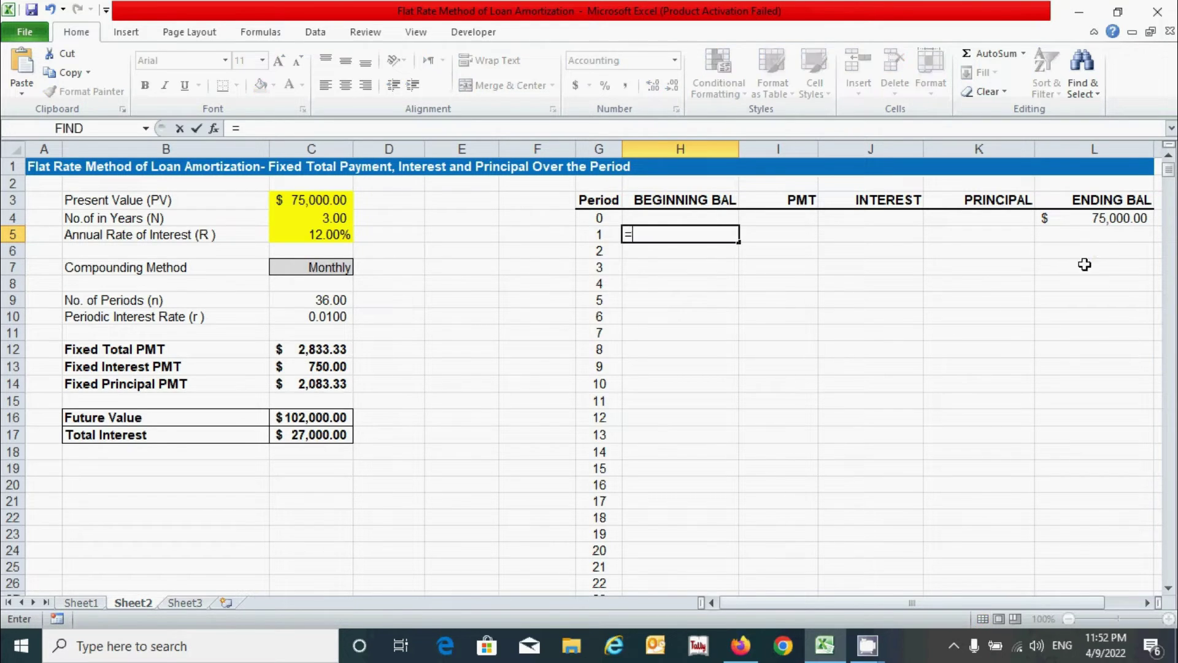
left_click(1088, 216)
key("Return")
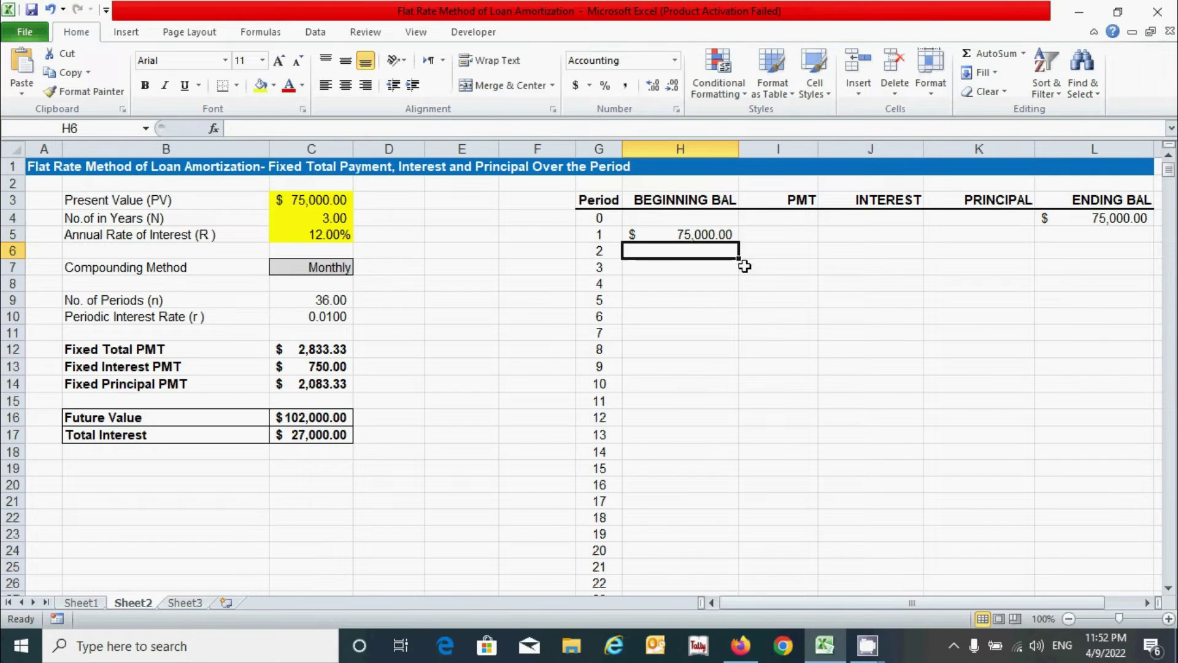
key("Up")
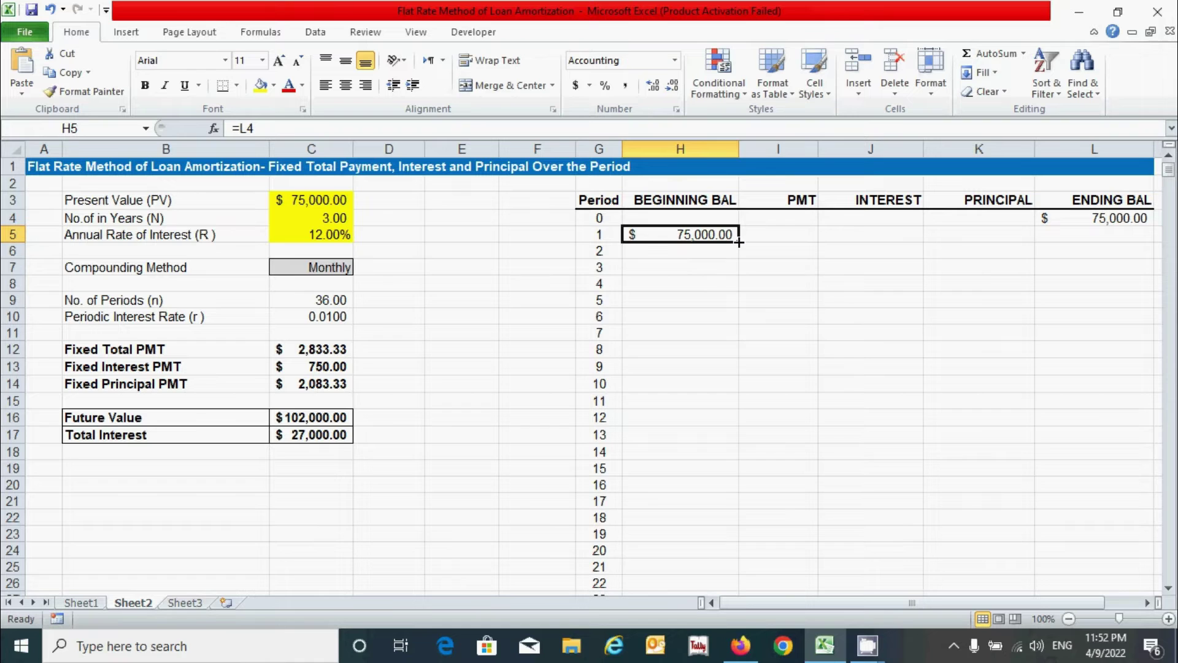
double_click(738, 243)
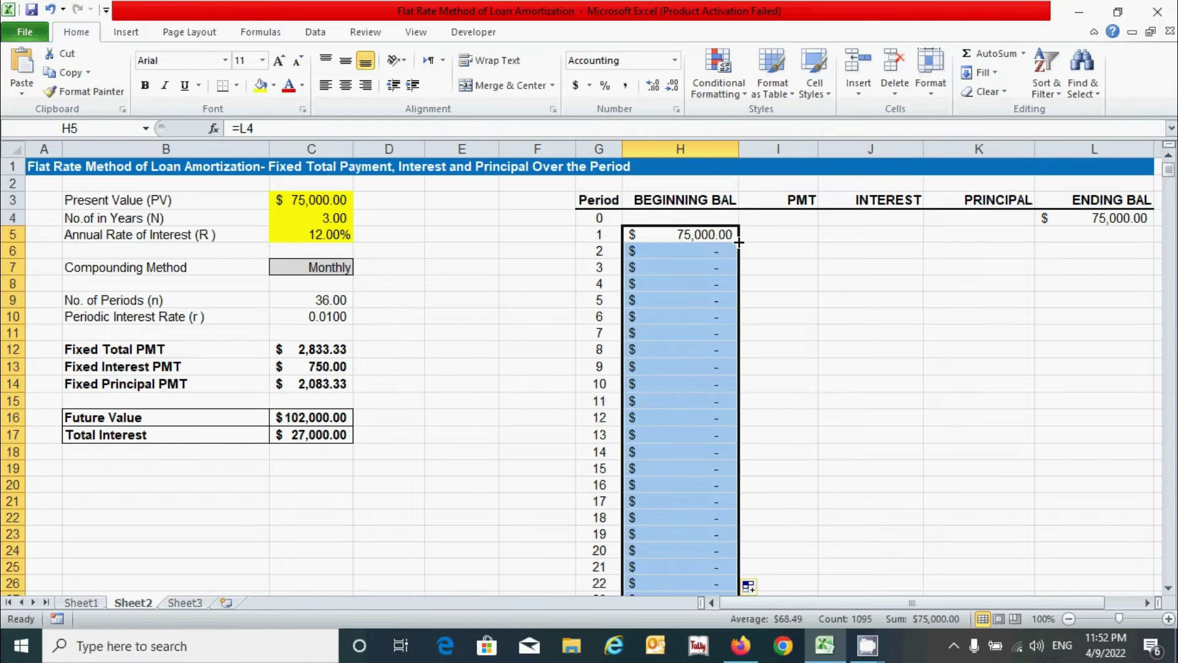
- Link the period 1 PMT in I5 to the Fixed Total PMT with =$C$12 and fill it down the column
left_click(781, 232)
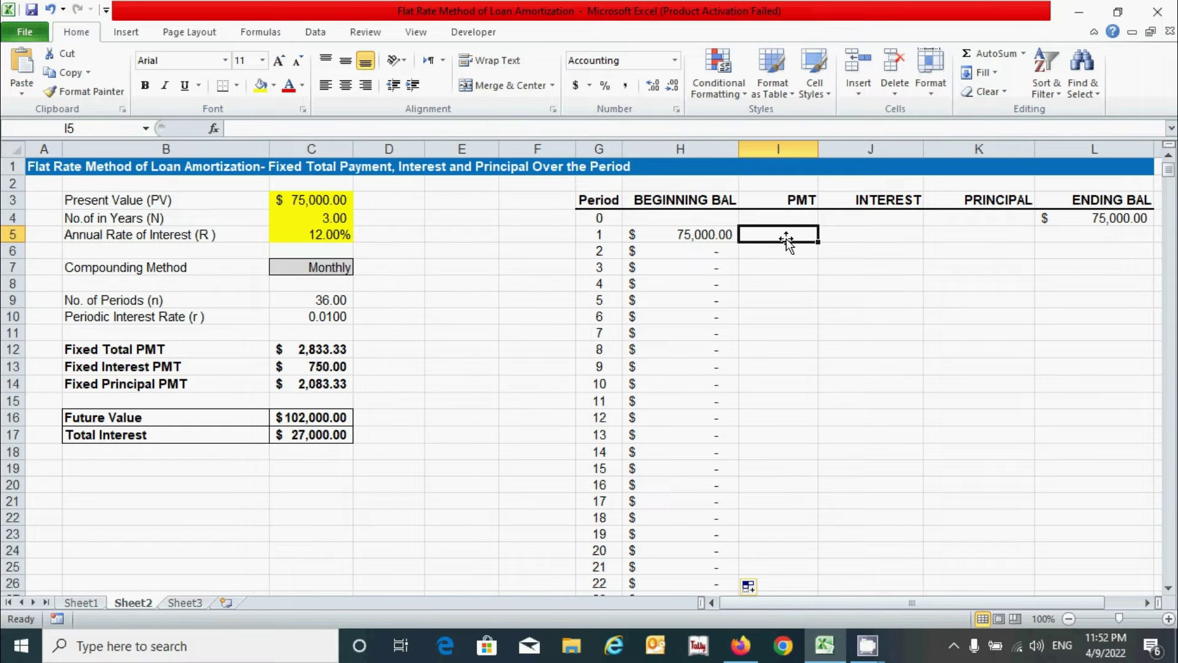
type("=")
left_click(322, 349)
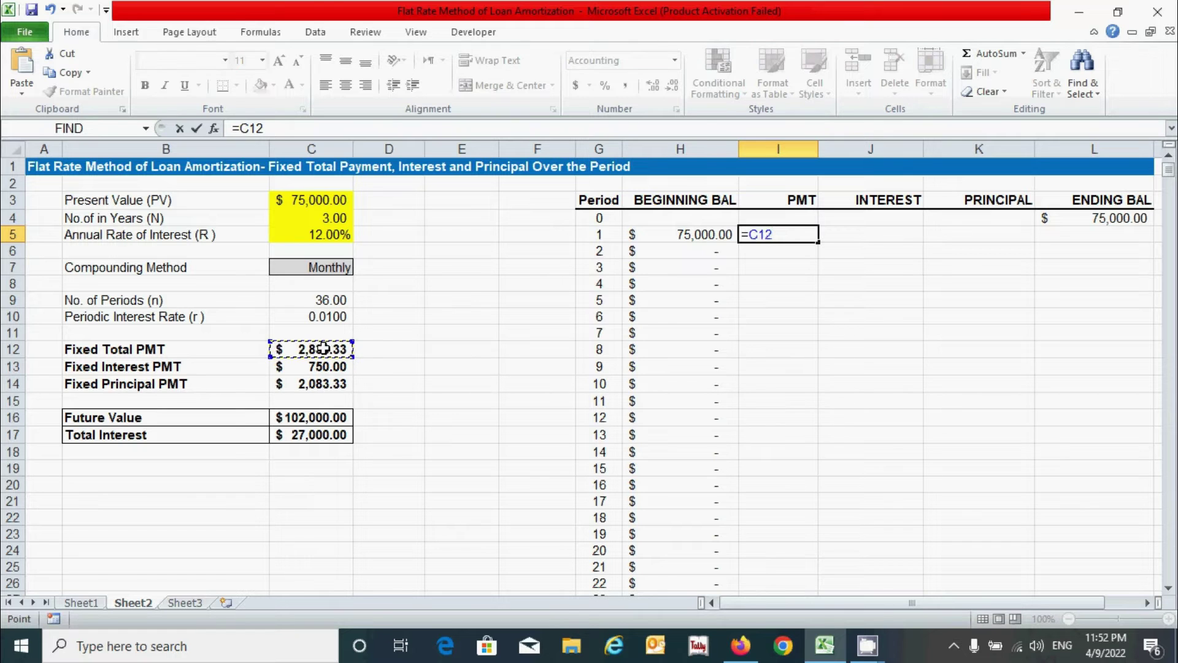
key("F4")
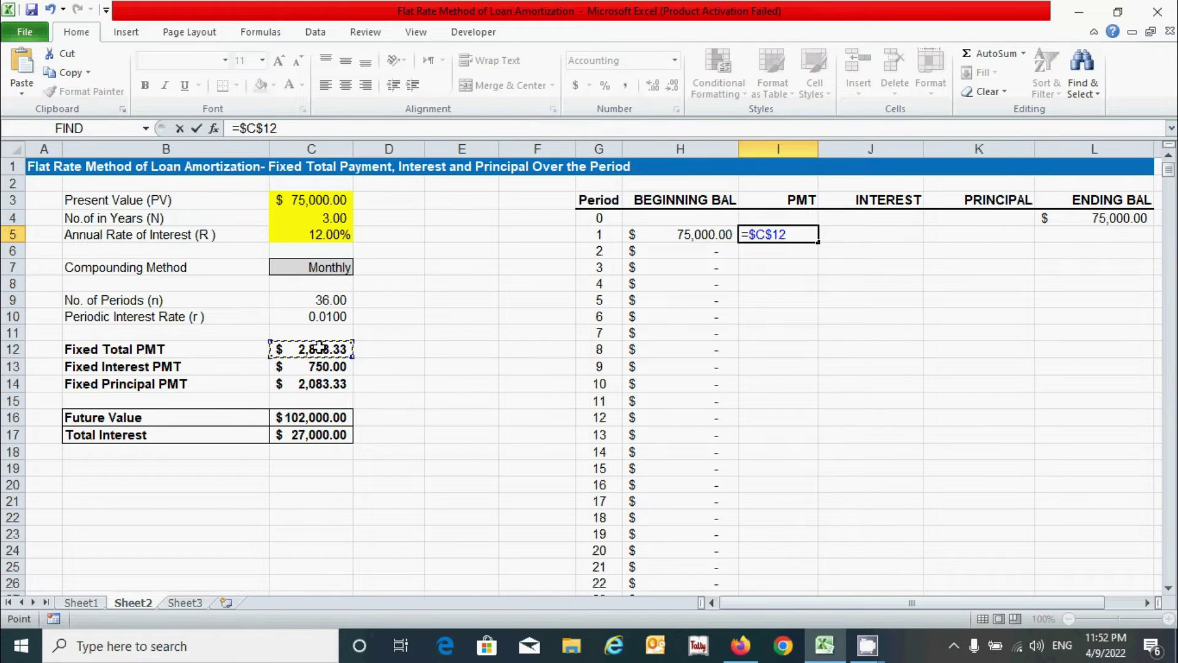
key("Return")
left_click(791, 233)
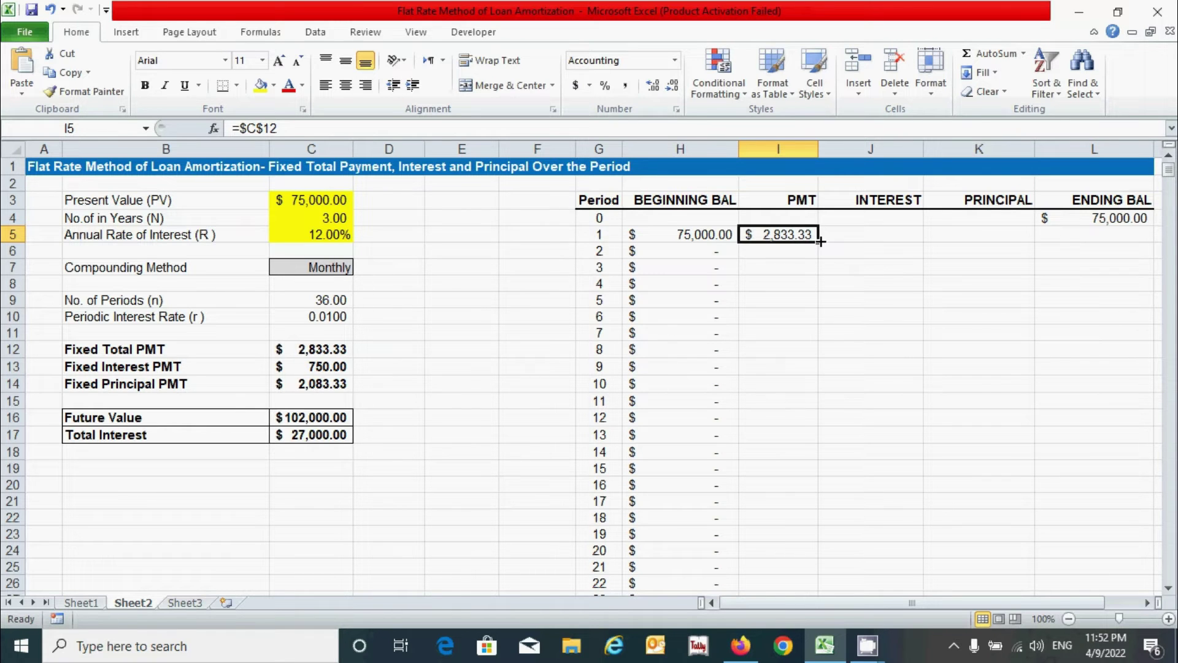
double_click(820, 241)
- Link the period 1 interest in J5 to the Fixed Interest PMT with =$C$13 and fill it down the column
left_click(853, 235)
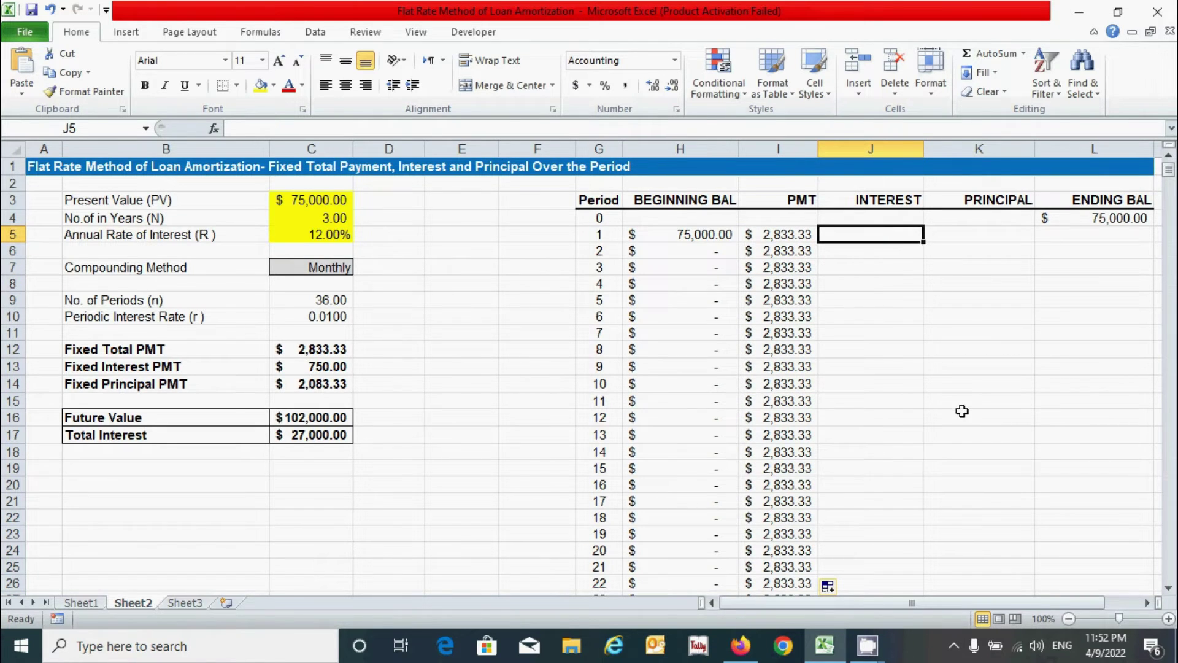
type("=")
left_click(299, 366)
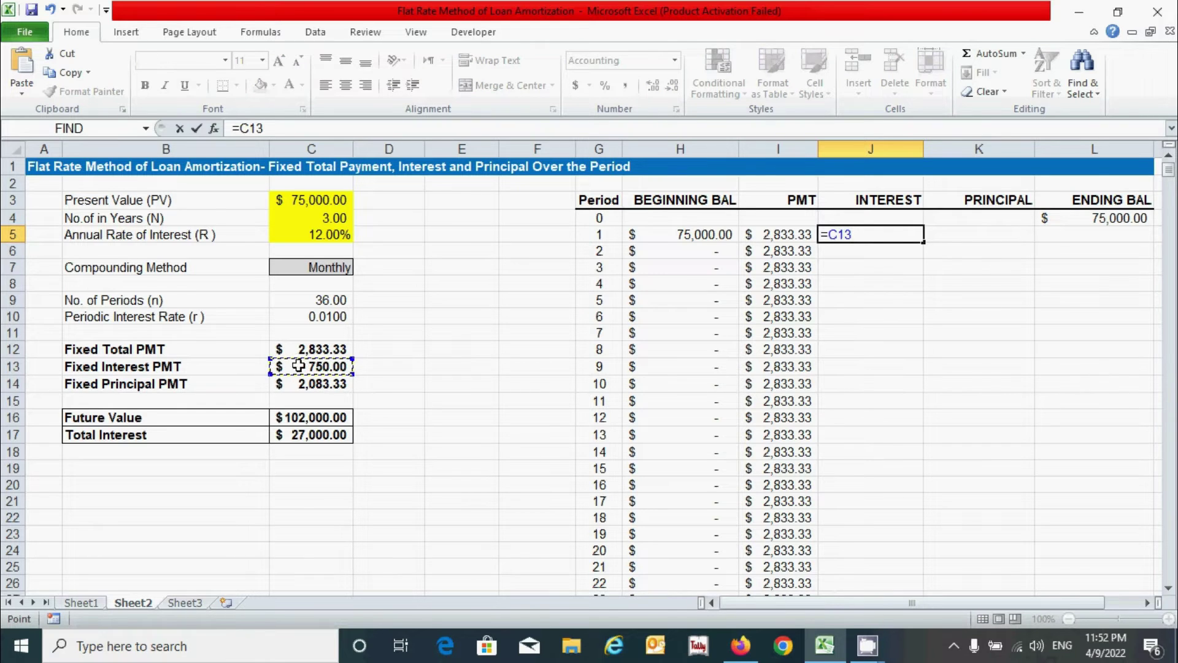
key("F4")
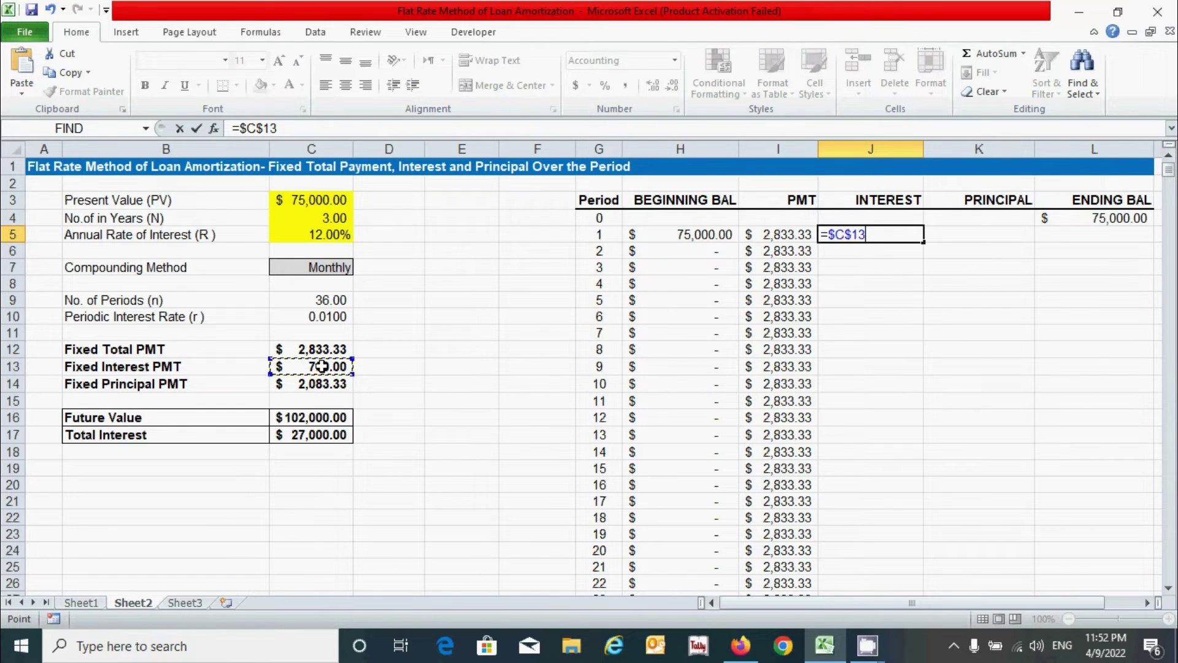
key("Return")
left_click(853, 233)
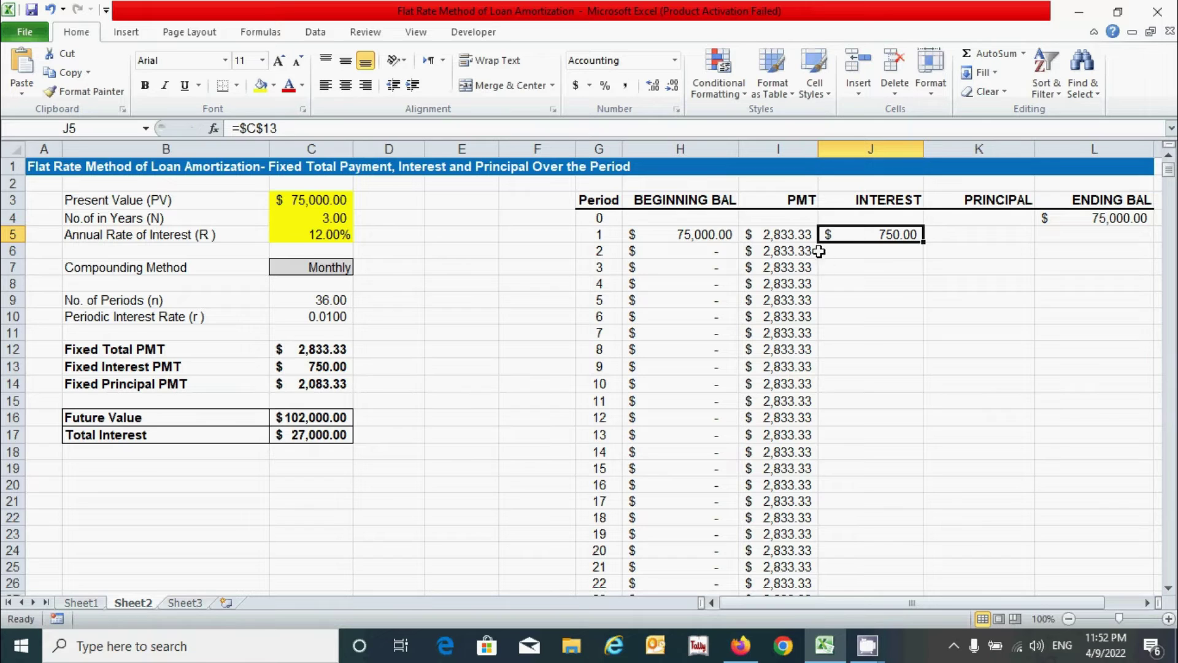
double_click(924, 240)
- Link the period 1 principal in K5 to the Fixed Principal PMT with =$C$14 and fill it down the column
left_click(970, 237)
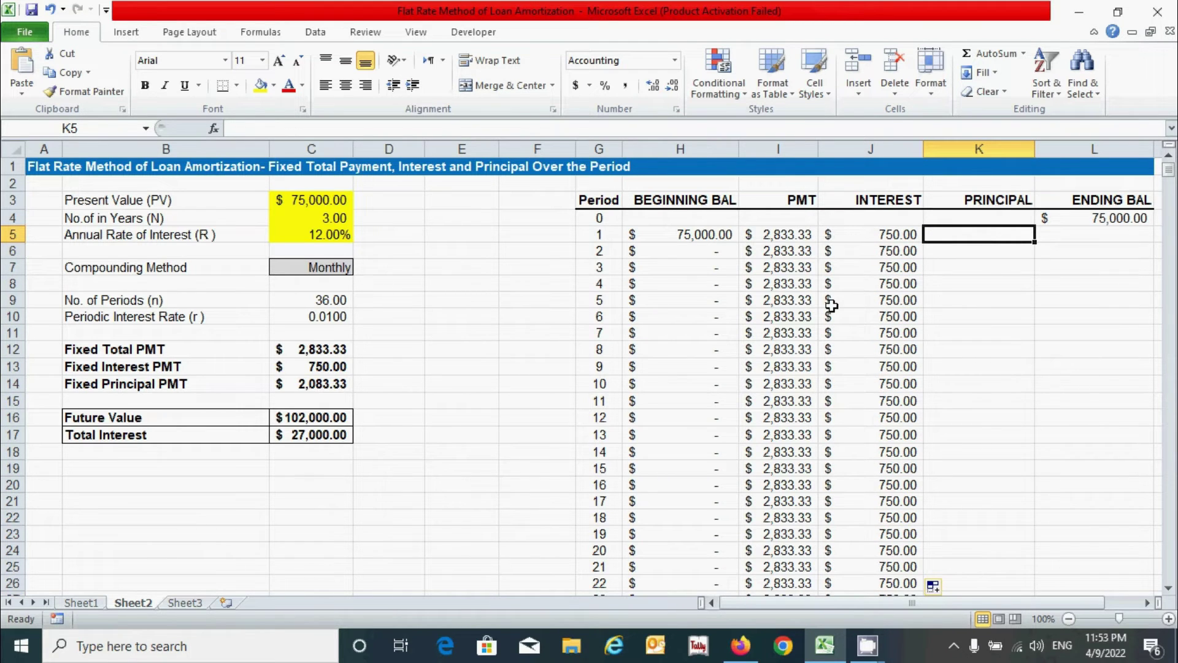
type("=")
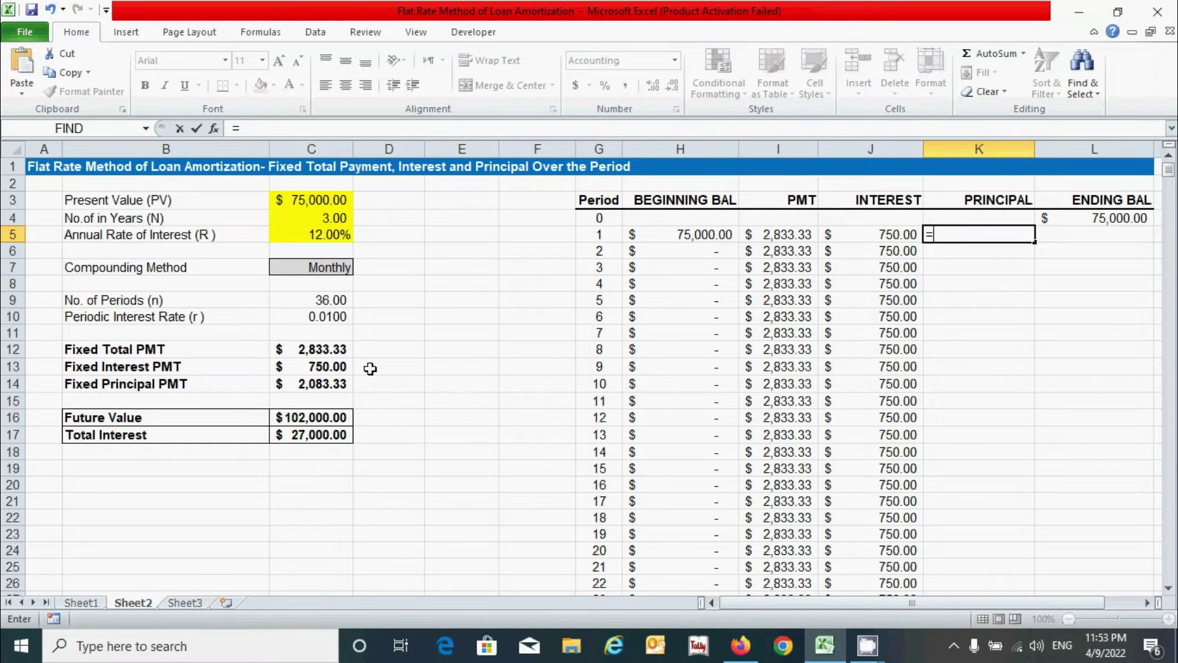
left_click(337, 385)
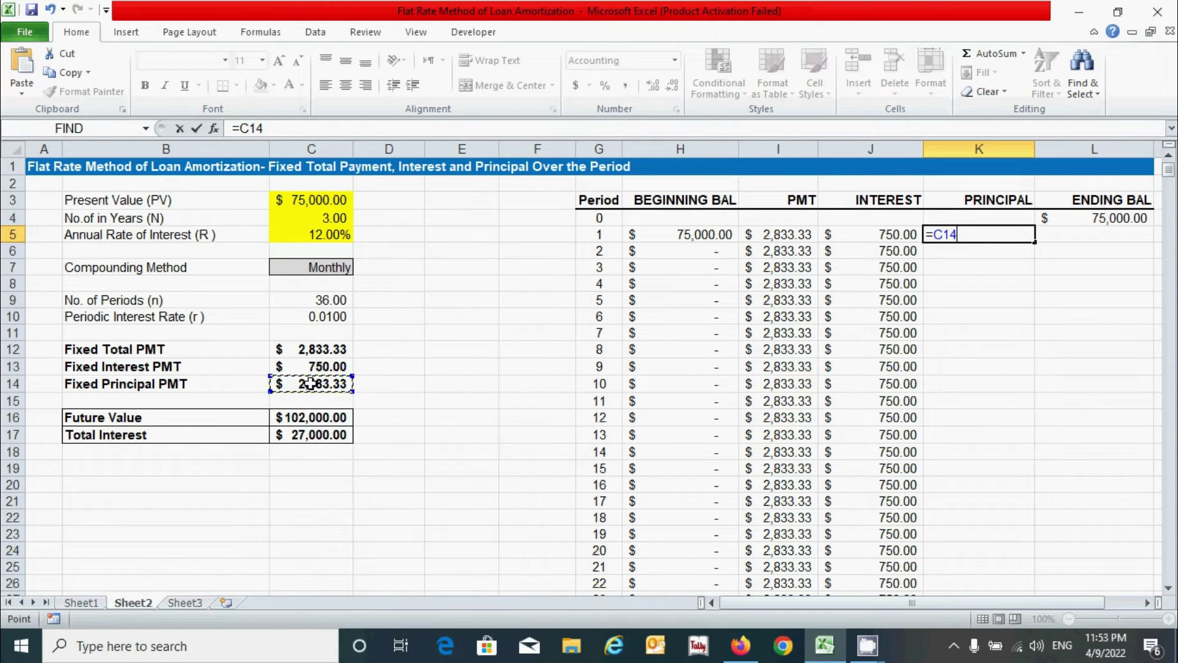
key("F4")
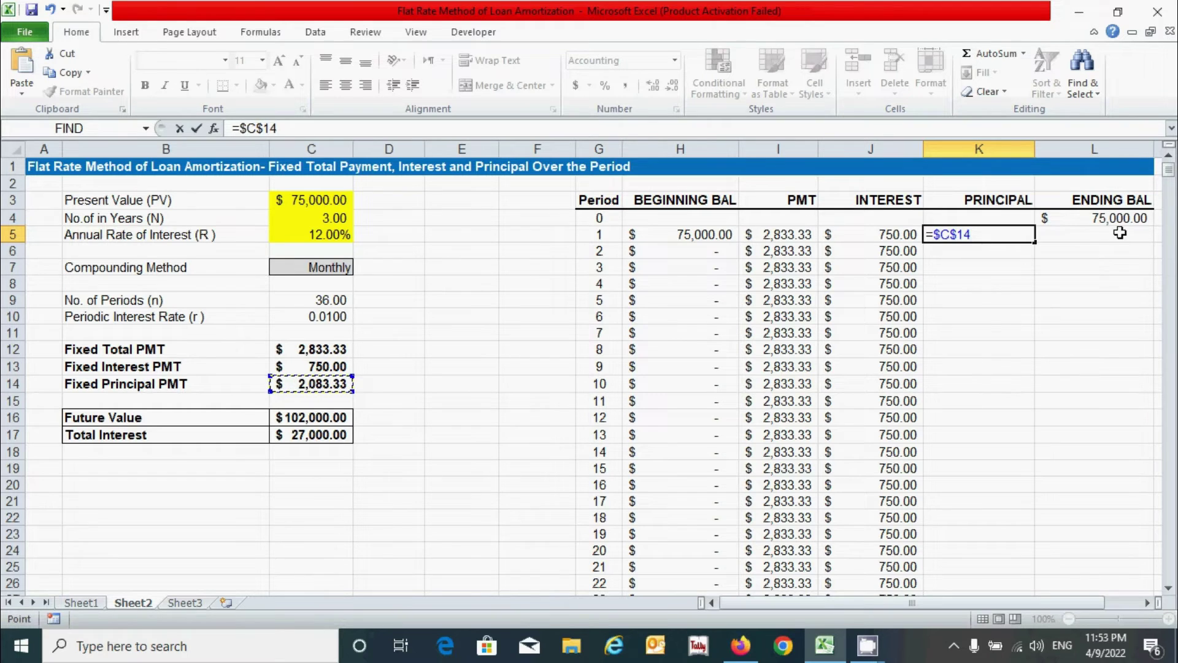
key("Return")
left_click(1007, 239)
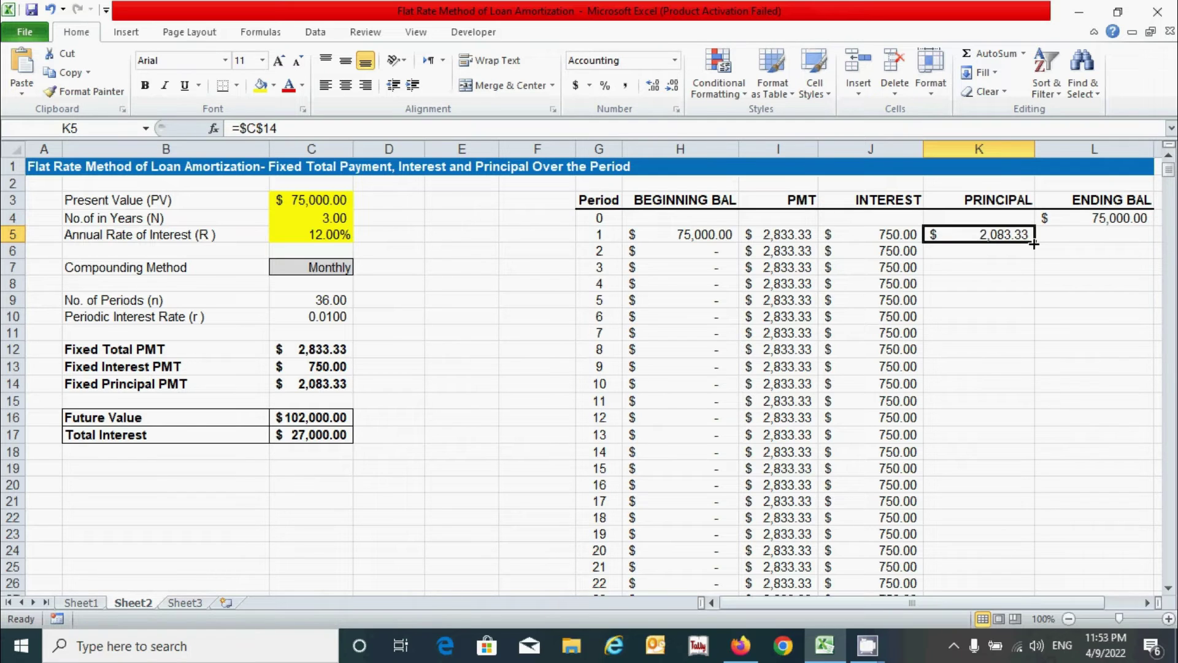
double_click(1034, 244)
- Calculate the period 1 ending balance in L5 as beginning balance minus principal, =H5-K5, and fill it down the column
left_click(1046, 238)
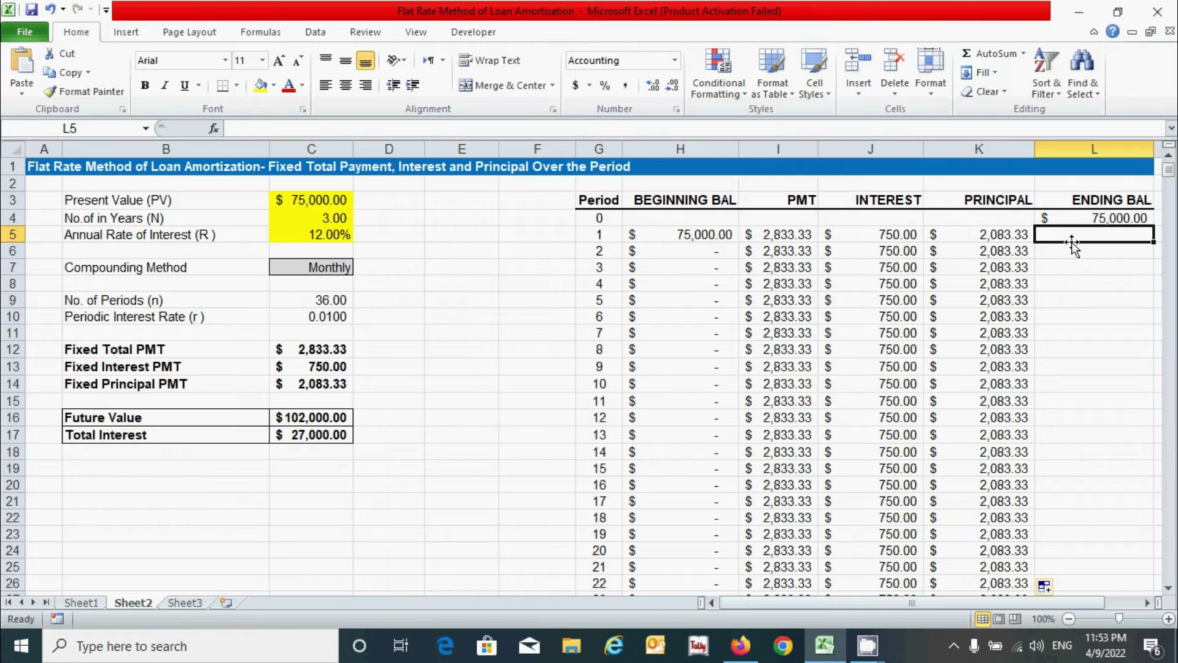
type("=")
left_click(706, 233)
type("-")
left_click(991, 234)
key("Return")
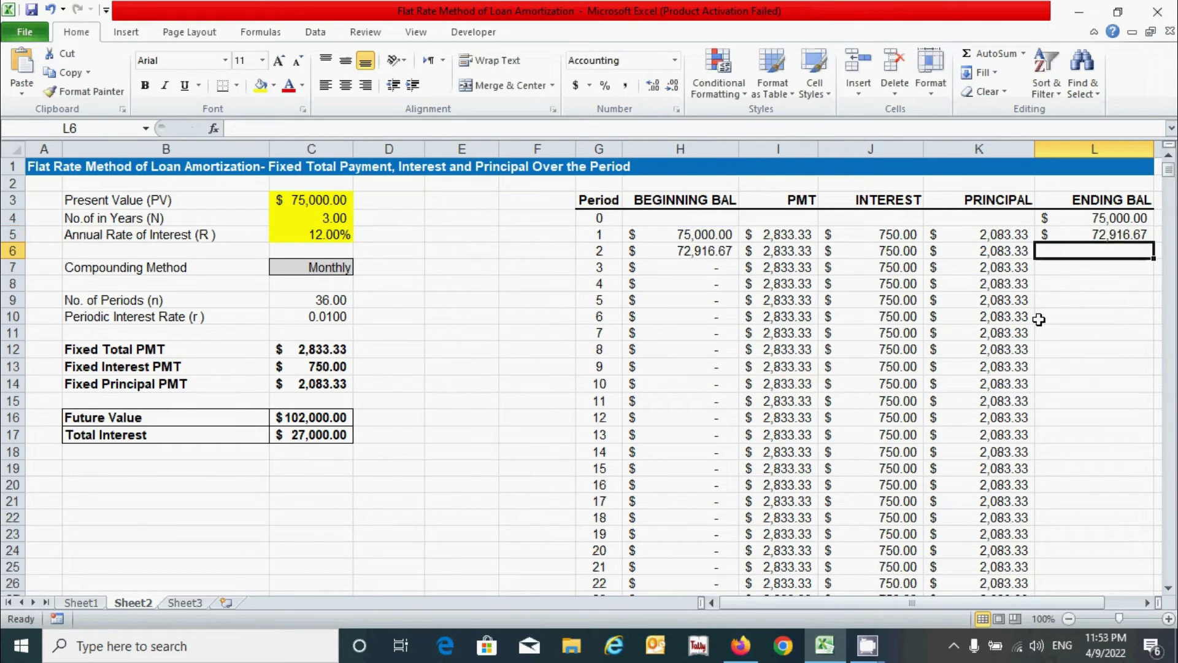
left_click(1101, 232)
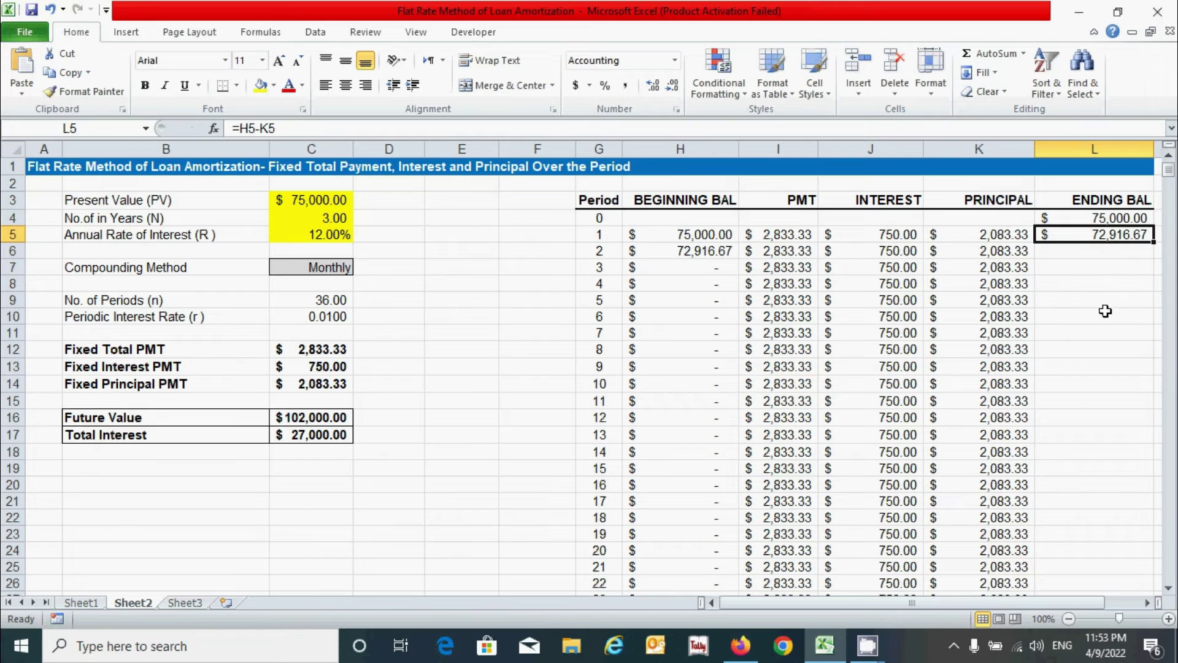
double_click(1154, 244)
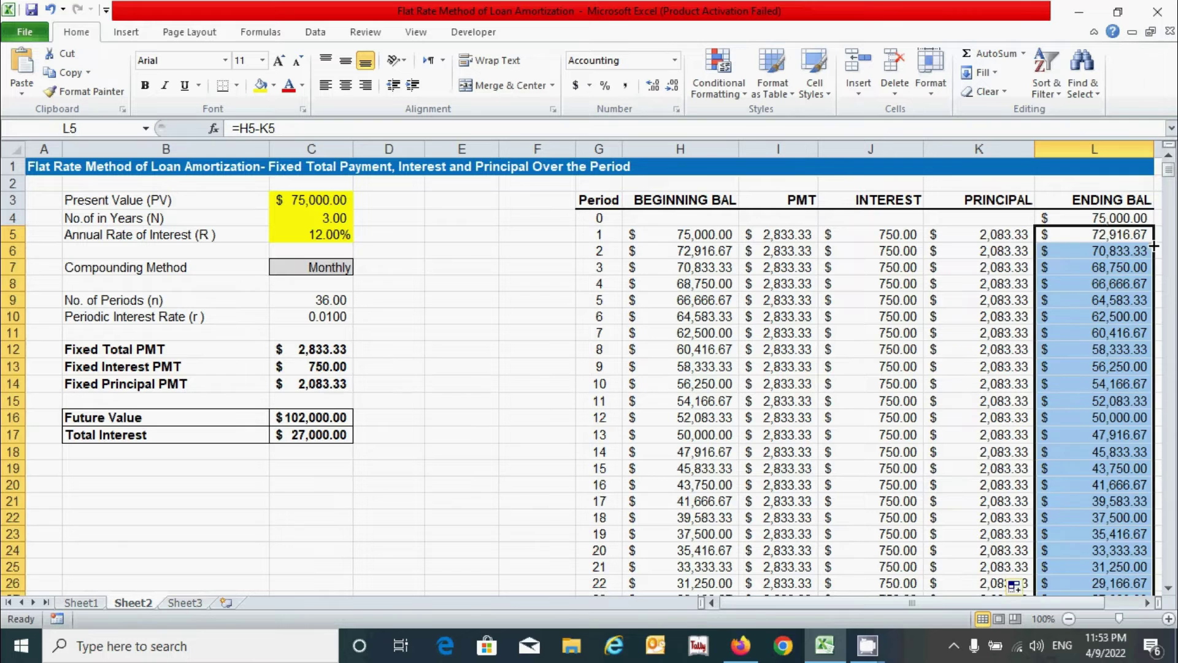
left_click(1012, 331)
left_click(529, 356)
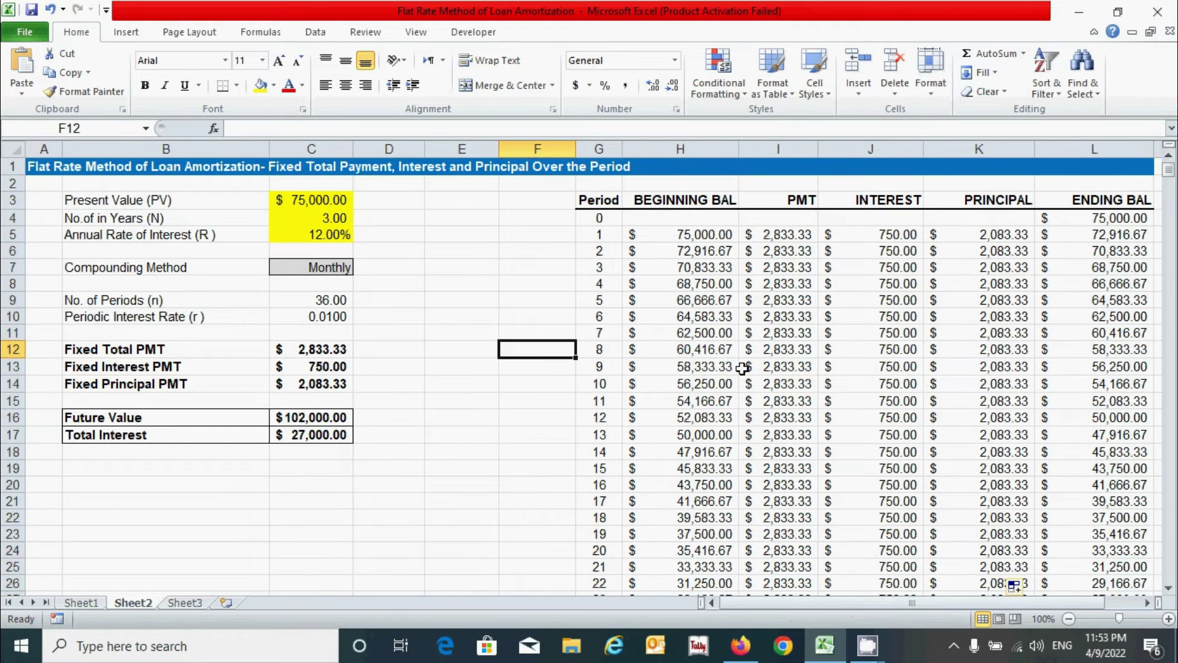
- Examine the schedule's period 36 row, G40:L40, to check the ending balance of the final payment
scroll(742, 368, "down", 6)
scroll(637, 437, "down", 1)
left_click(595, 462)
left_click_drag(595, 462, 1122, 463)
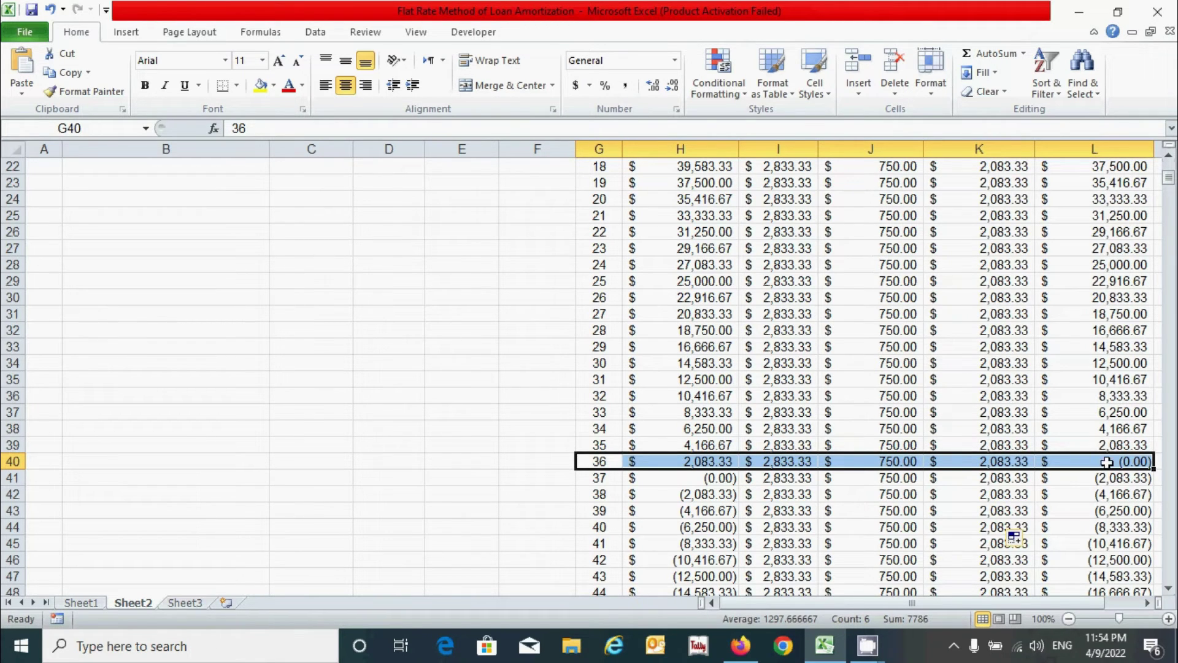
- Create a formula-based conditional formatting rule for the schedule range starting at G5, using =$G5>$C$9
scroll(961, 362, "down", 3)
left_click_drag(594, 330, 1130, 567)
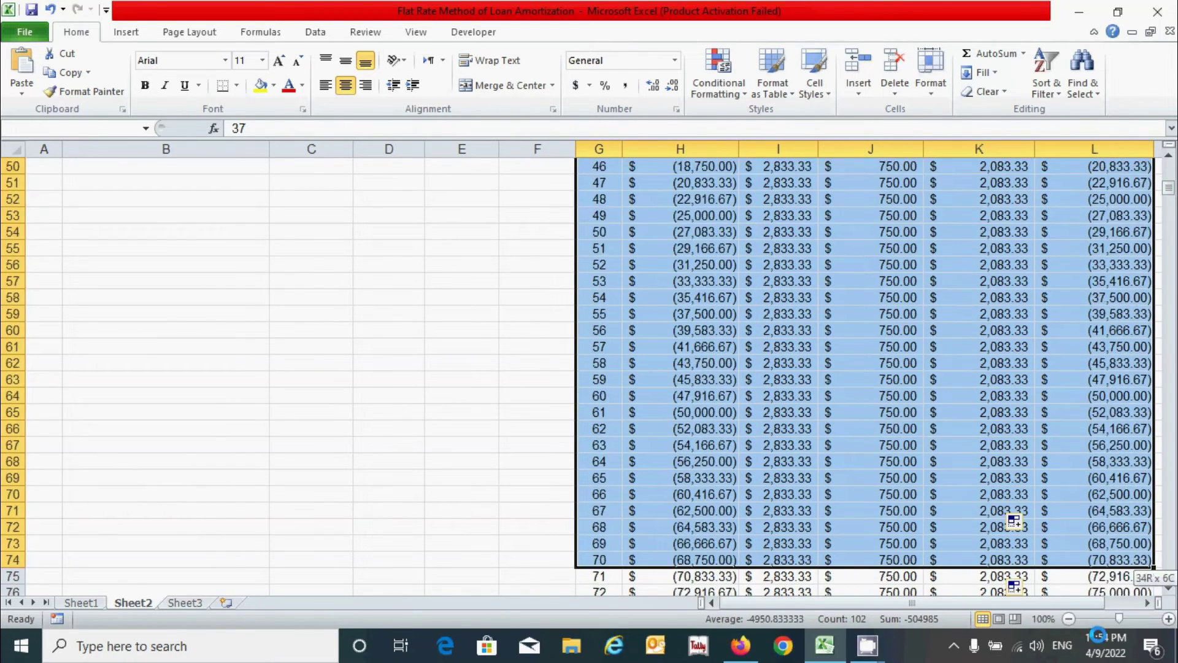
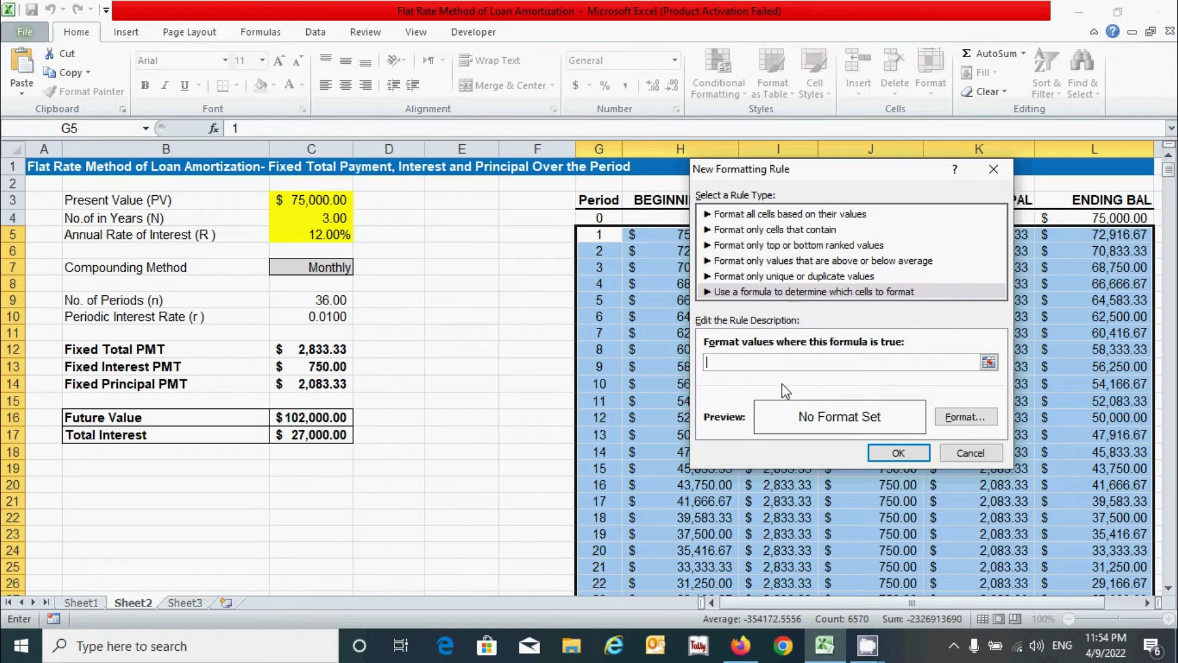
type("=$")
type("G5>")
left_click(310, 300)
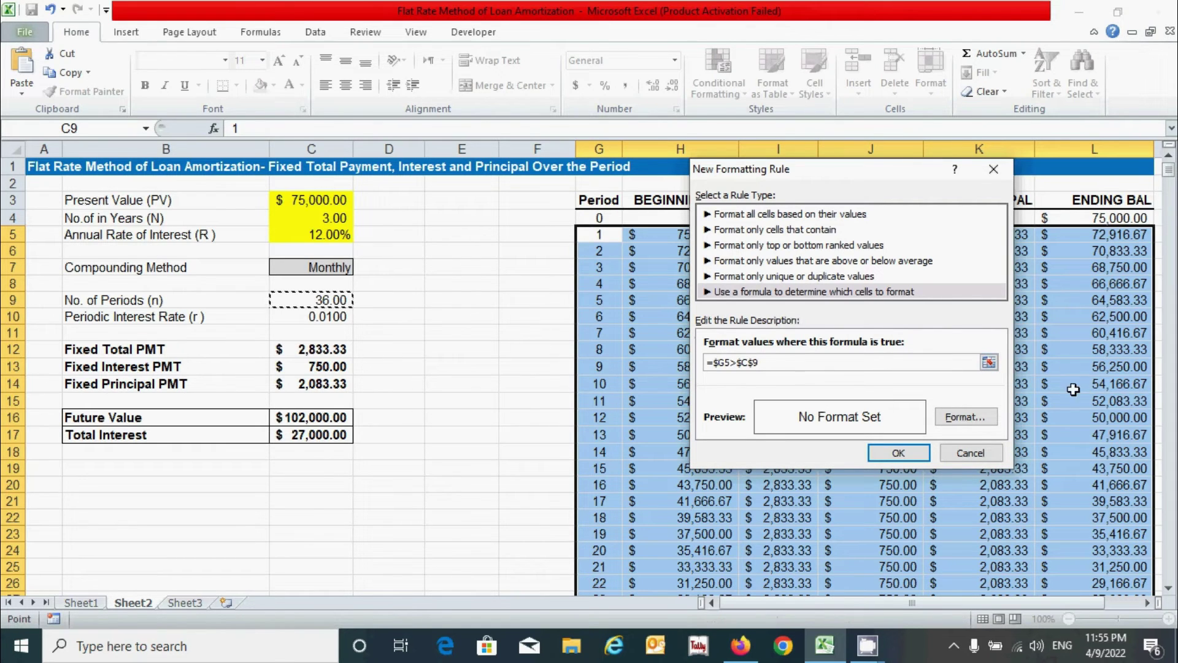
- Give the new rule a white font colour and apply it to the schedule
left_click(970, 422)
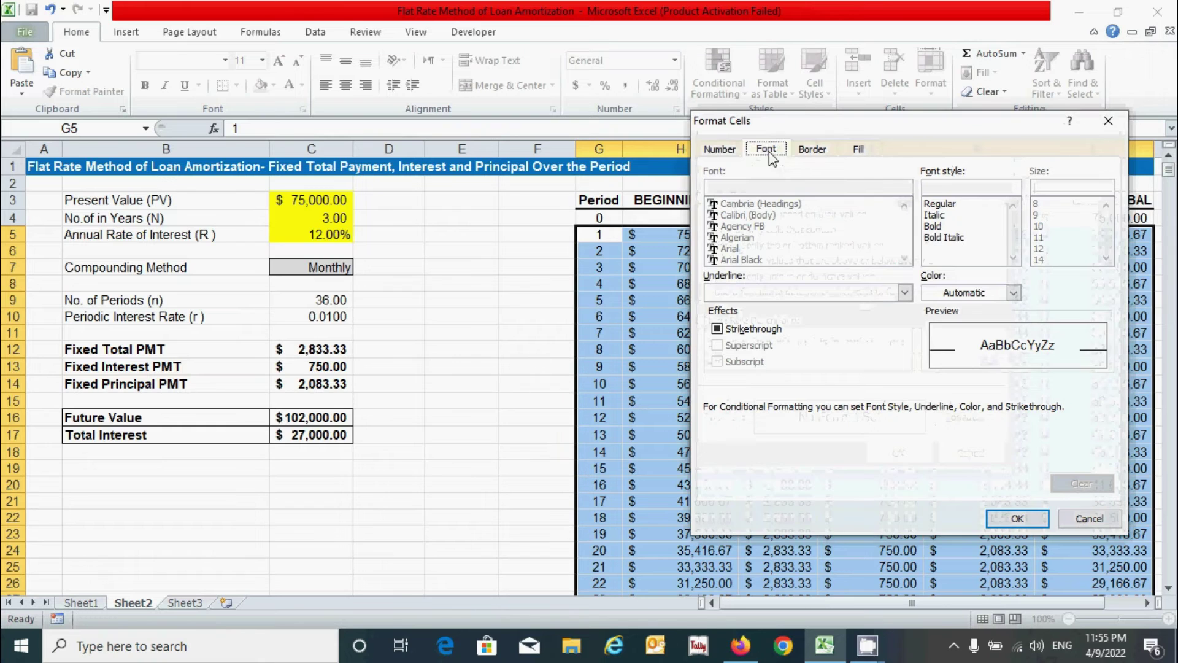
left_click(1013, 293)
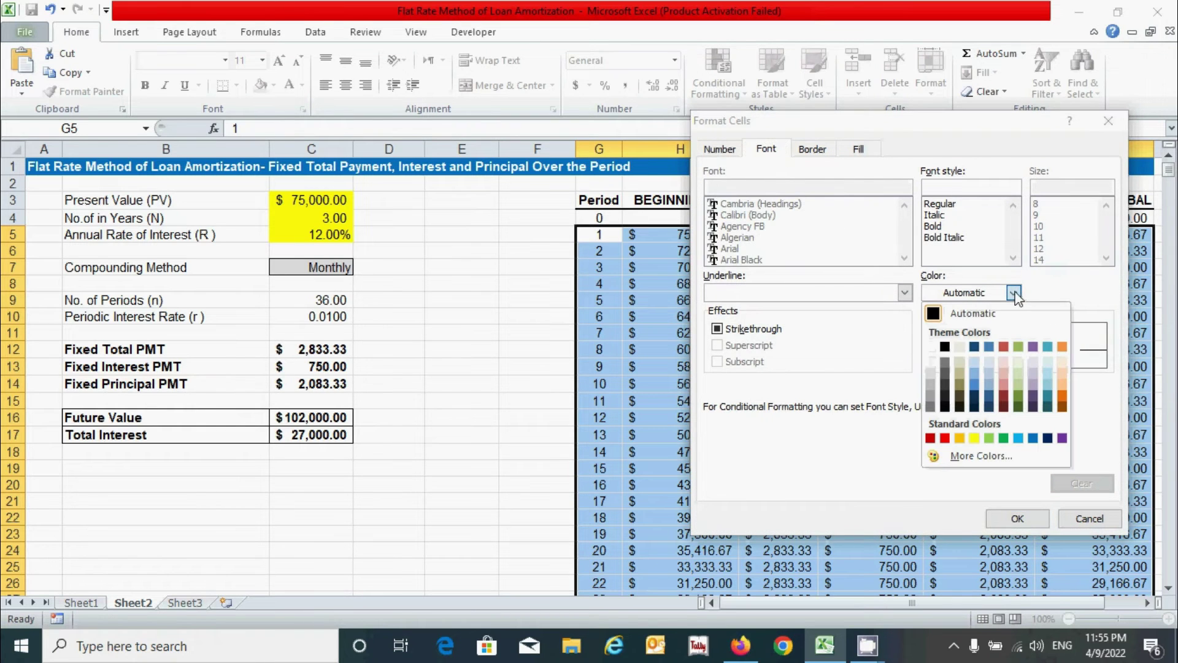
left_click(931, 346)
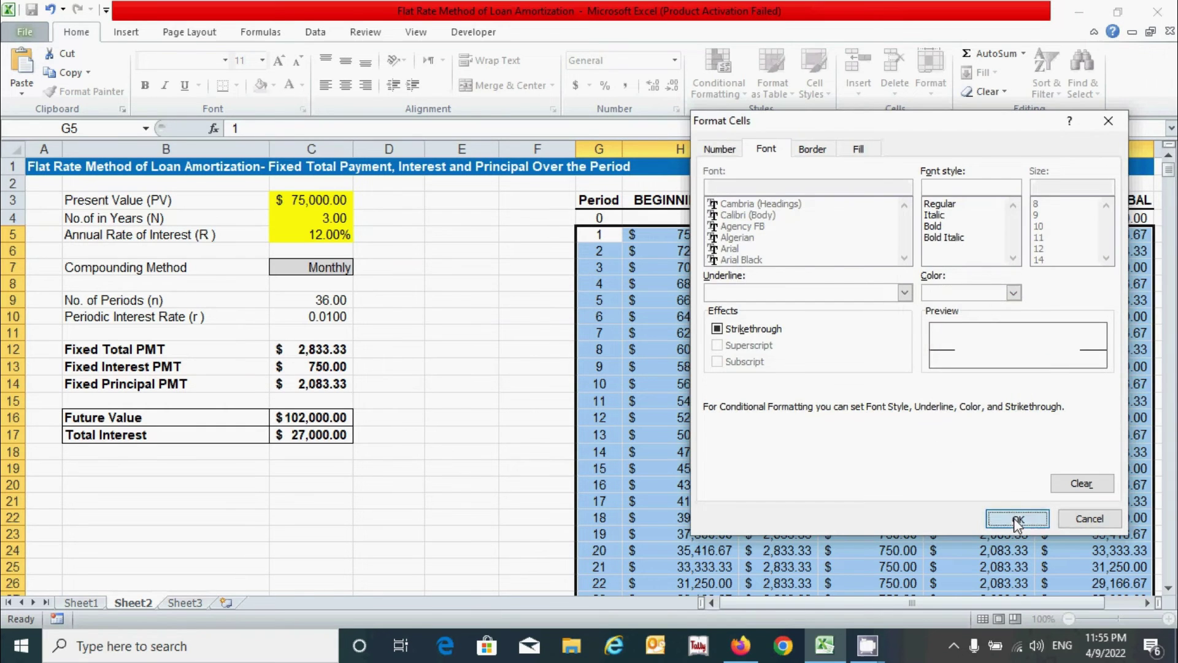
left_click(1014, 518)
left_click(899, 453)
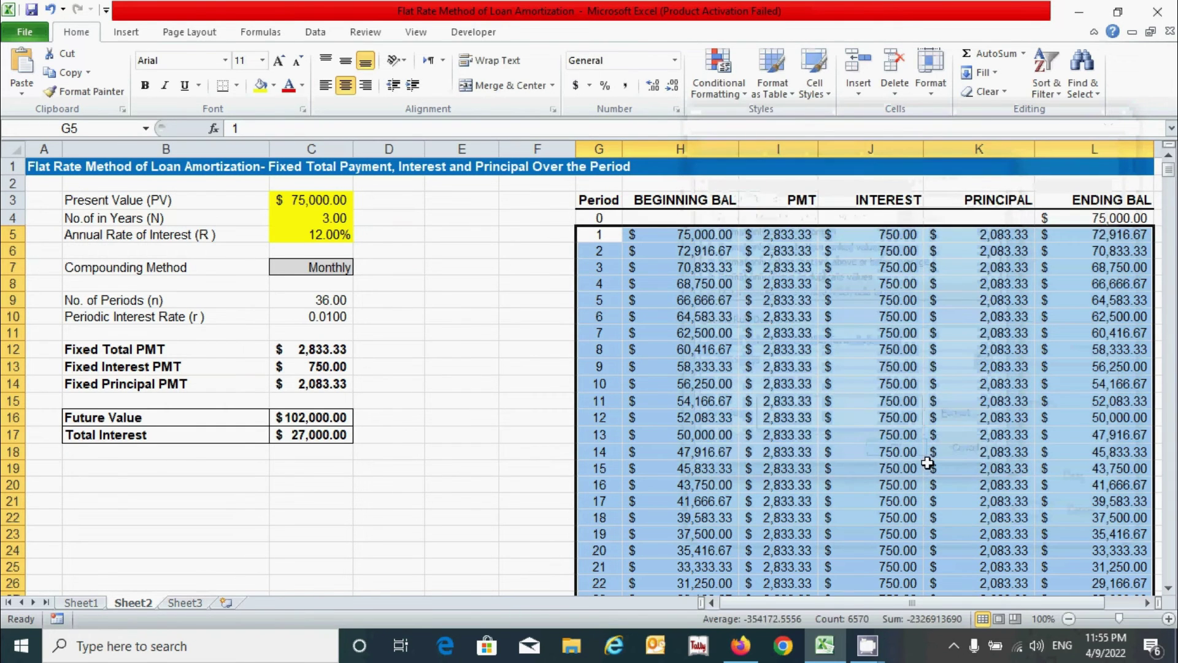
- Examine the schedule rows beyond period 36, including the contents of the cells from G41 on
left_click(515, 382)
scroll(724, 400, "down", 1)
scroll(724, 400, "down", 9)
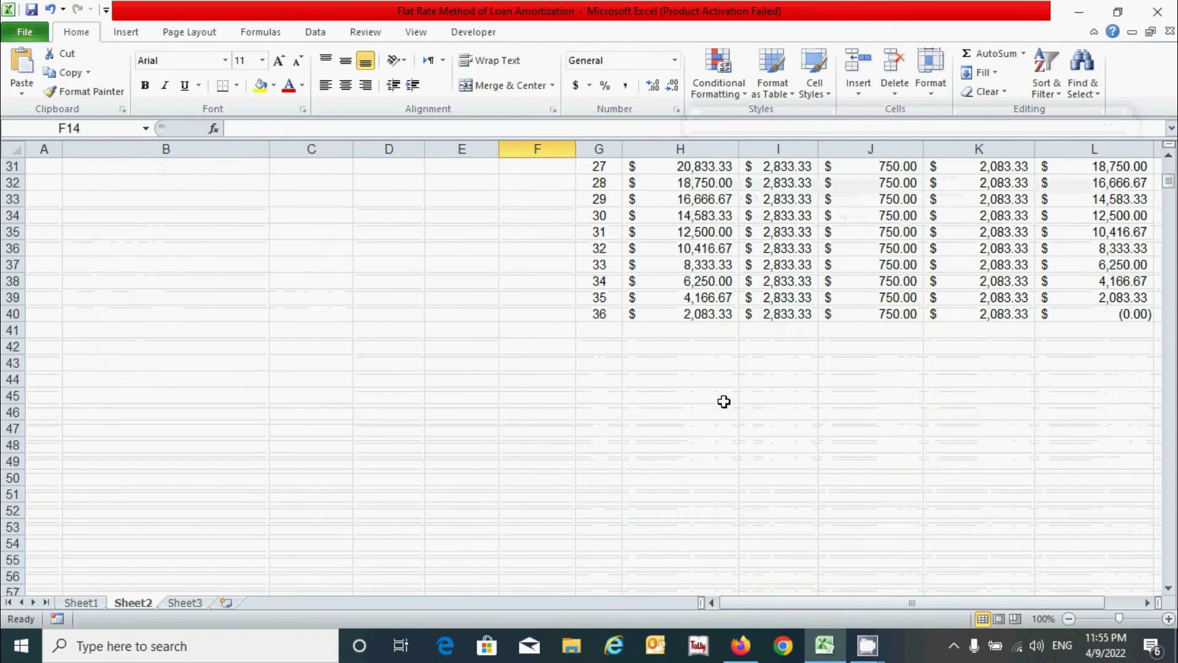
left_click_drag(602, 330, 1107, 608)
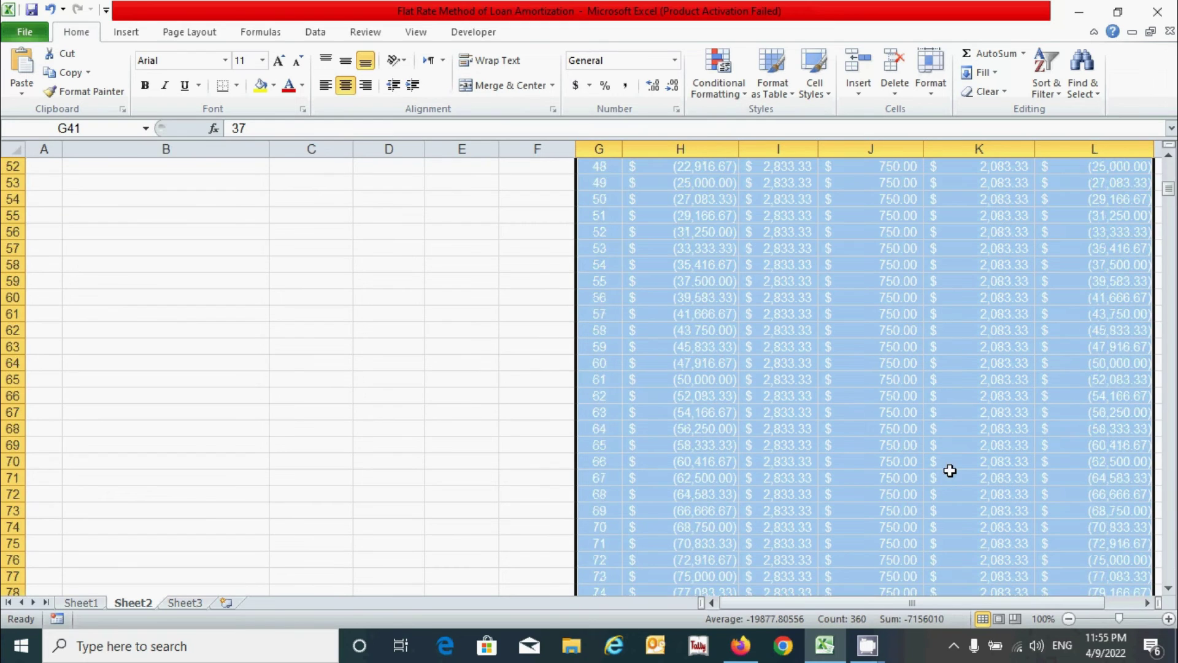
scroll(978, 467, "up", 6)
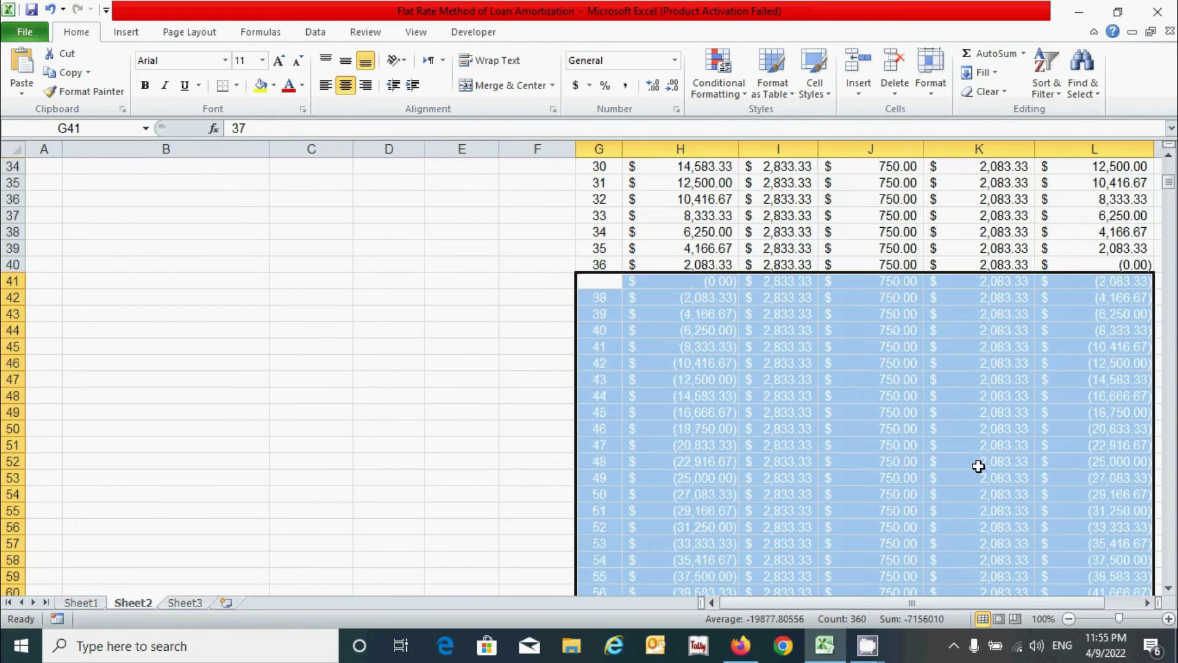
scroll(979, 466, "up", 11)
left_click(368, 468)
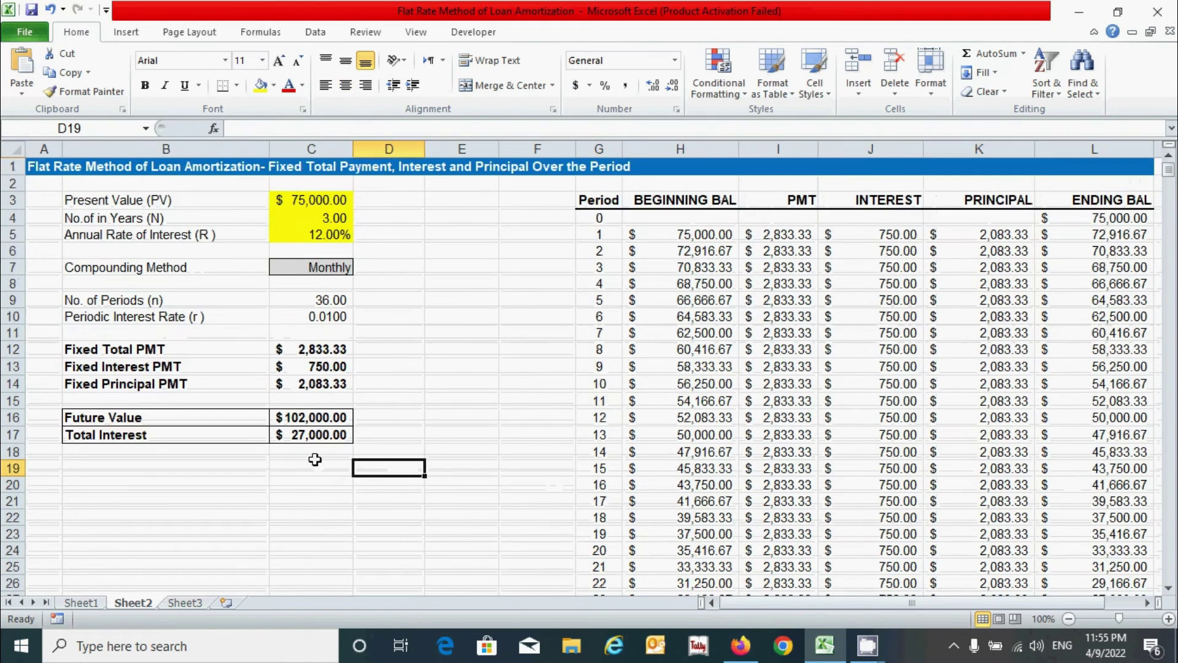
- Compare the Total Interest in C17 with the sum of the schedule's interest column, J5:J40
left_click(316, 435)
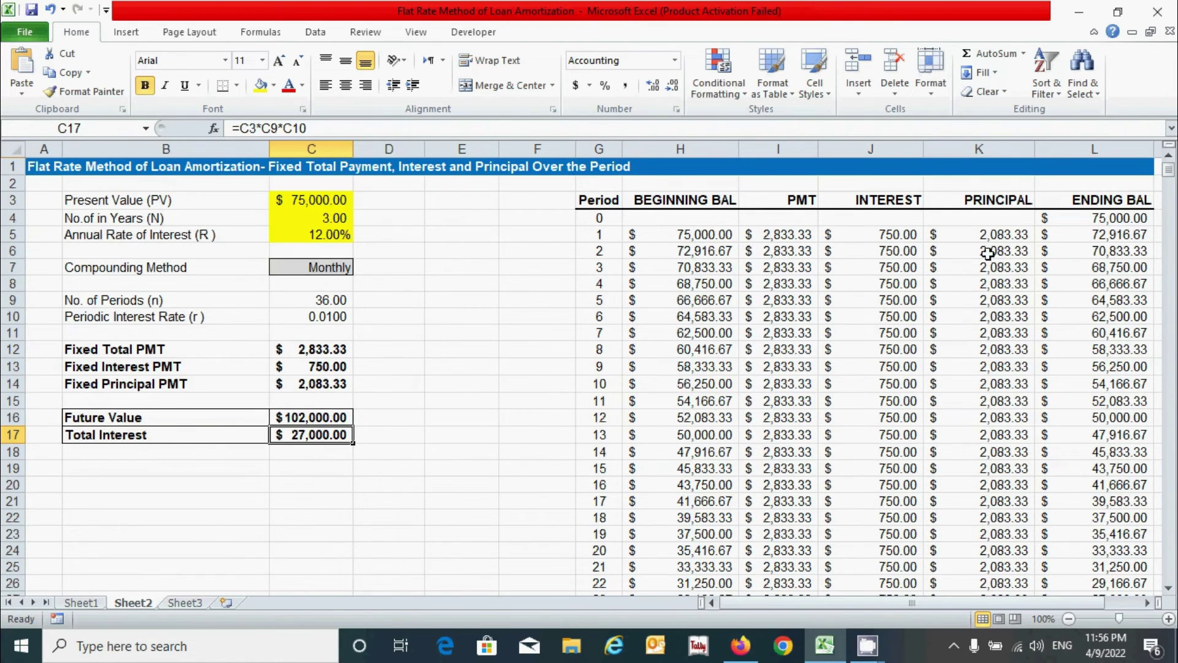
left_click(866, 234)
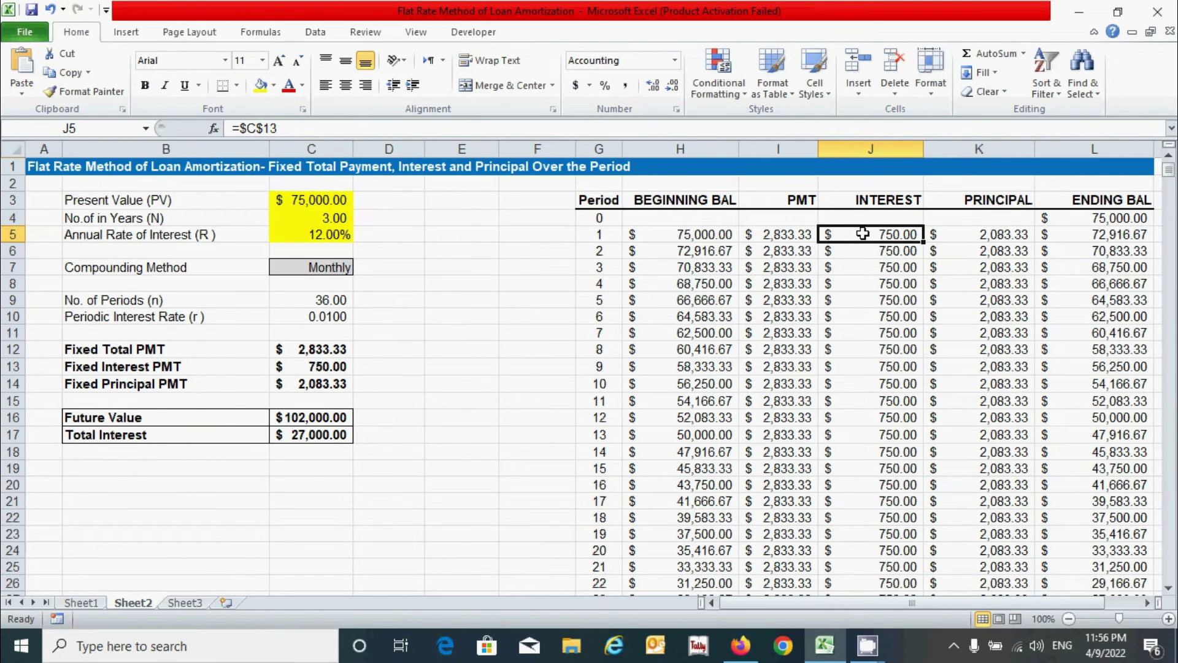
left_click_drag(863, 234, 896, 413)
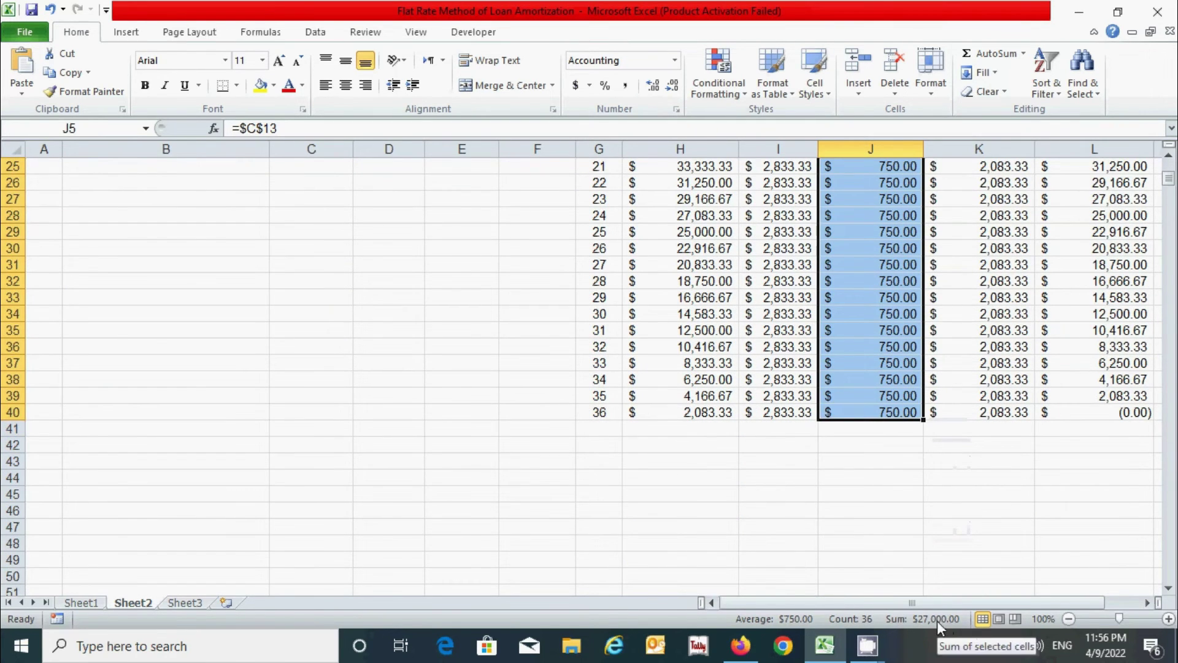
scroll(931, 420, "up", 1)
scroll(931, 419, "up", 7)
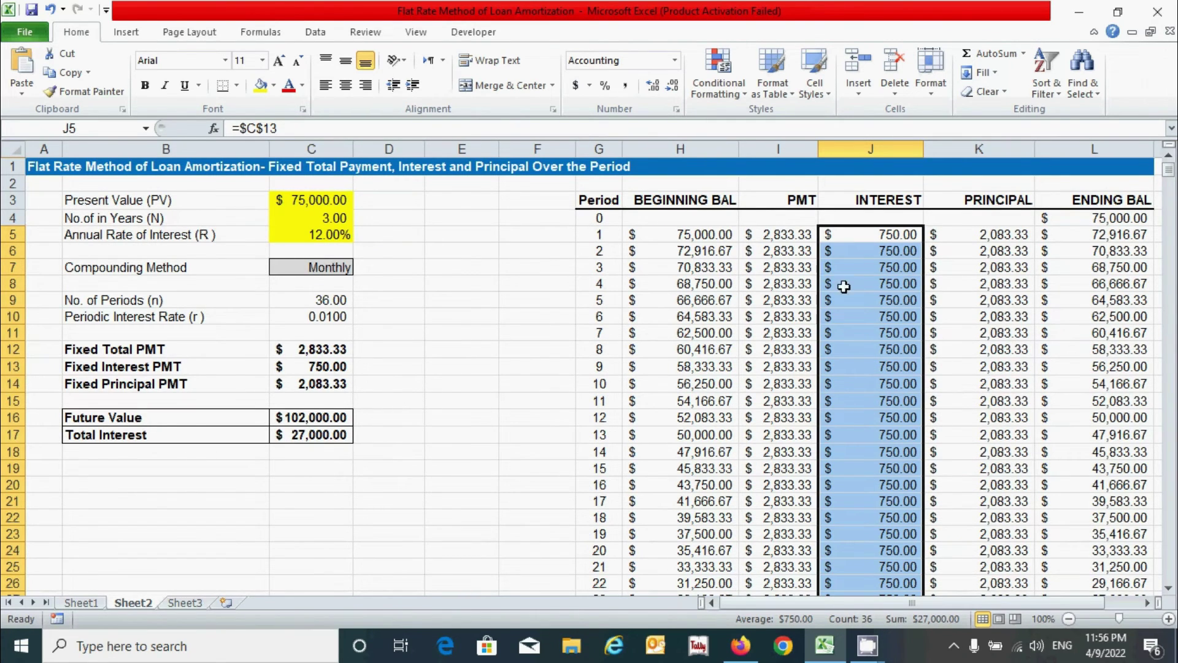
- Check the sums of the schedule's payments, I5:I40, and principal amounts, K5:K40, against the Future Value and Present Value
left_click(796, 234)
left_click_drag(793, 235, 774, 433)
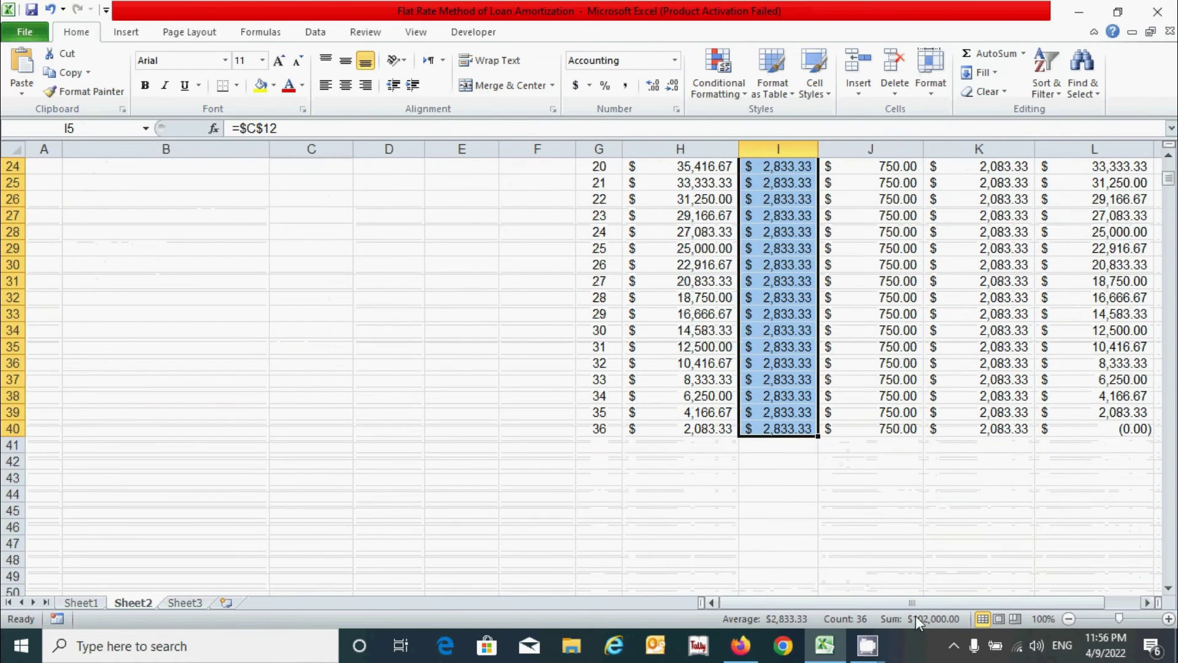
scroll(825, 364, "up", 8)
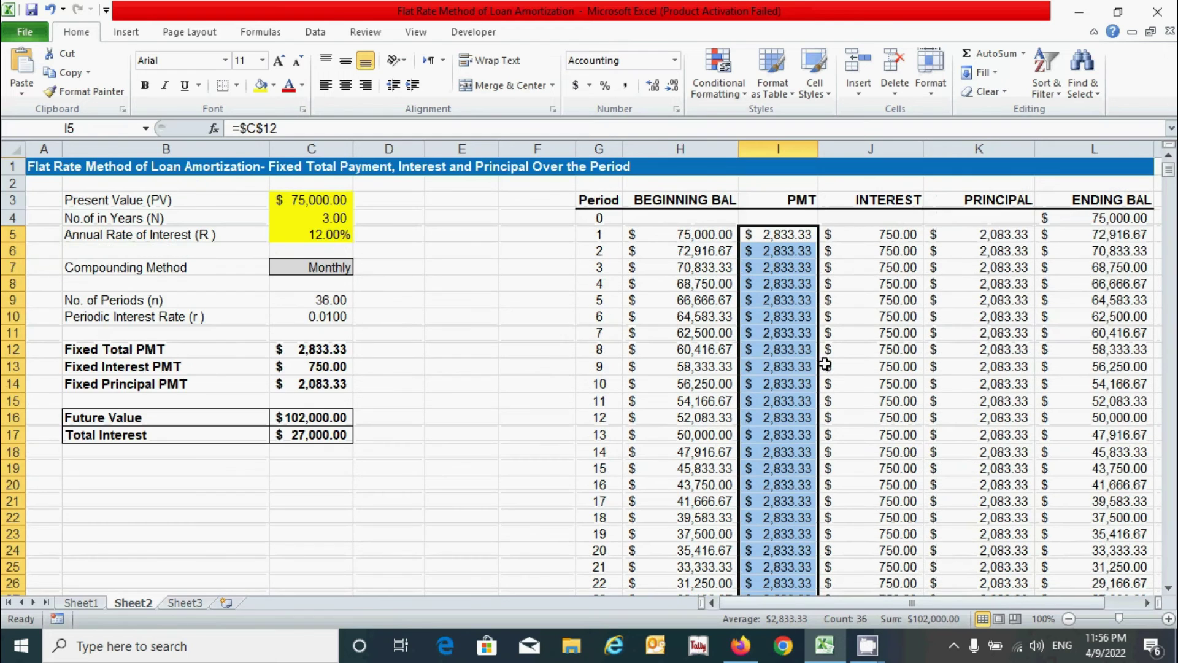
left_click_drag(1004, 235, 1010, 546)
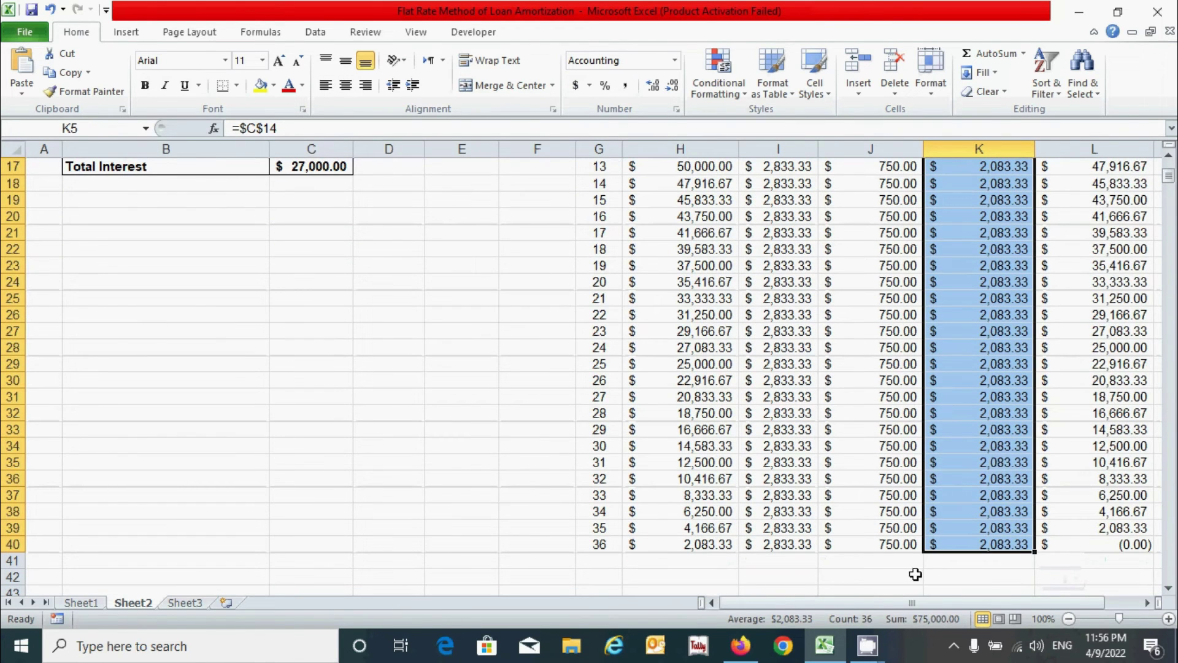
scroll(393, 270, "up", 6)
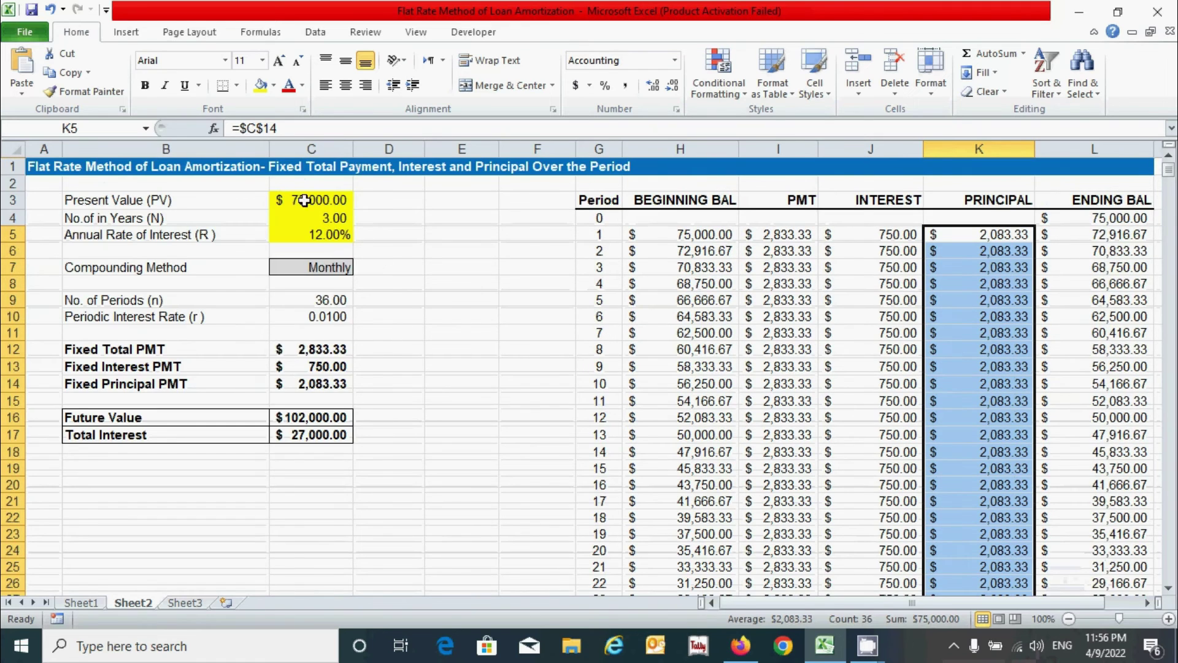
left_click(461, 402)
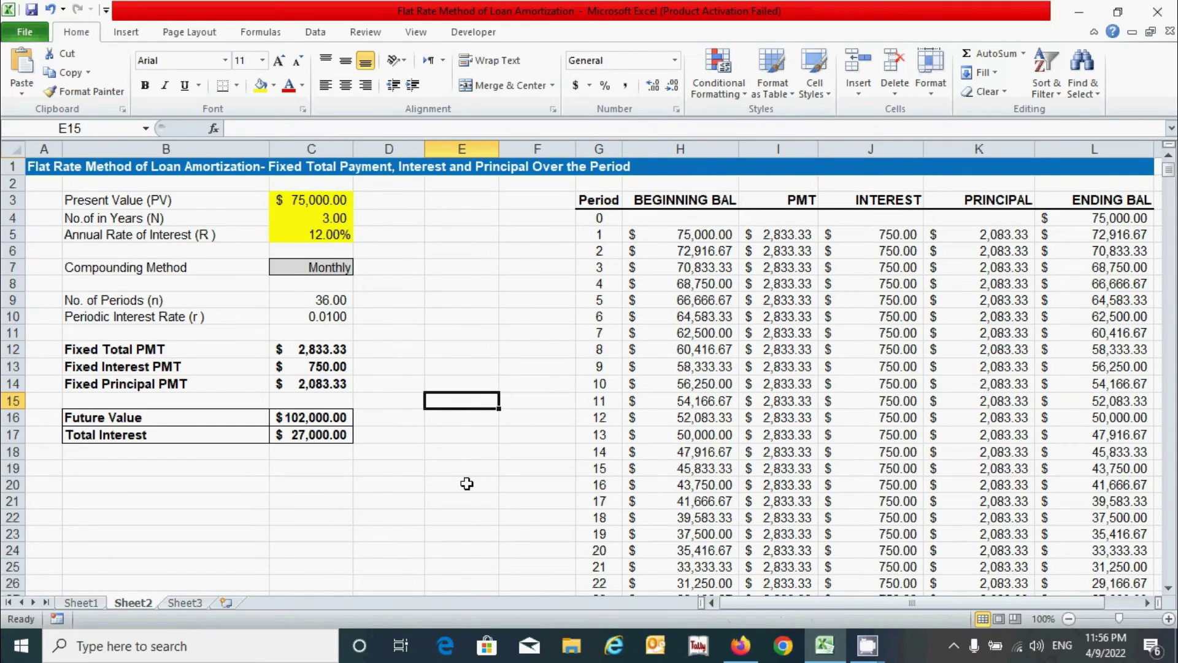
- Test the schedule with the compounding method in C7 set to Annually, Semi-Annually, Quarterly and Monthly in turn
left_click(317, 267)
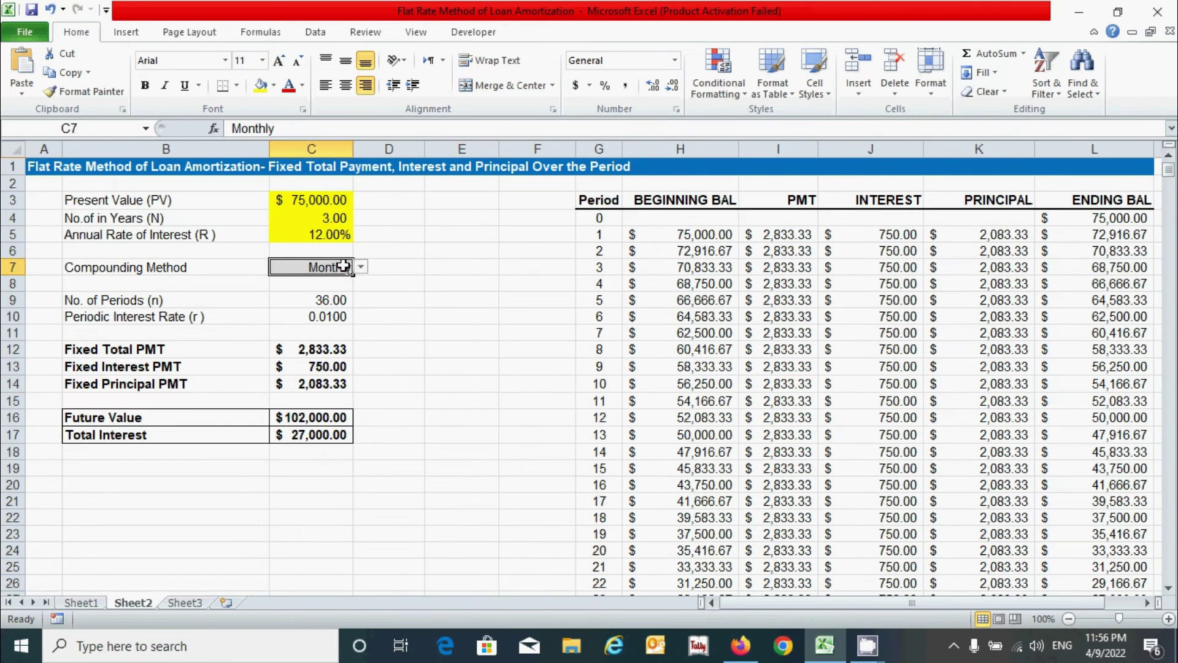
left_click(361, 267)
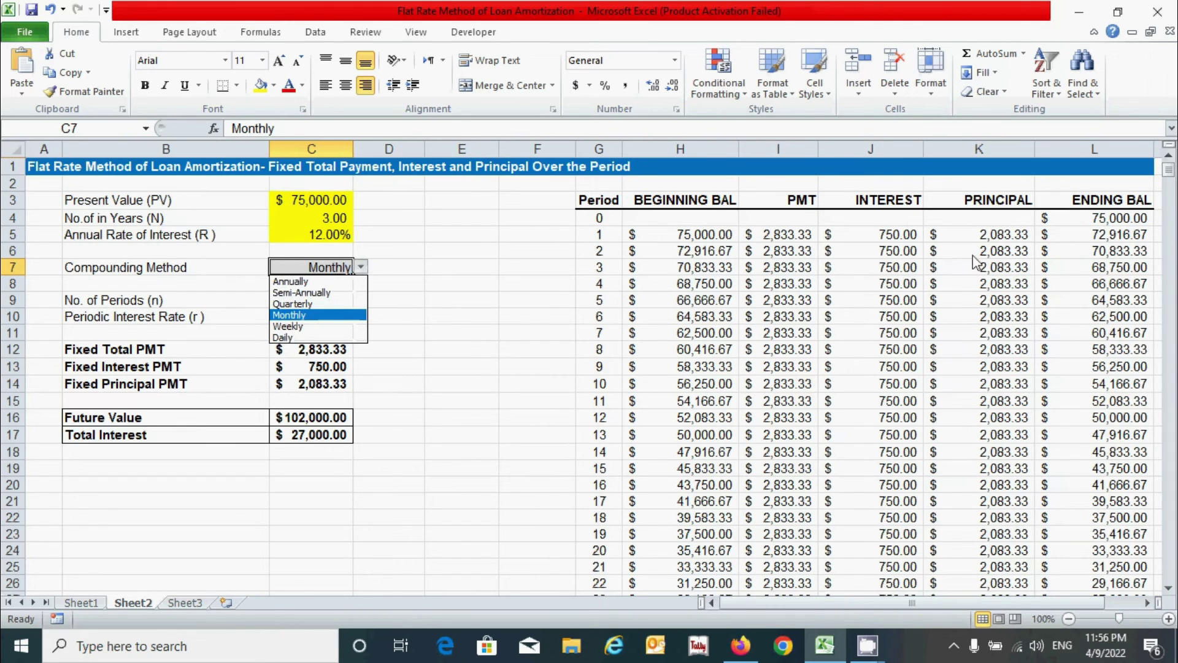
left_click(300, 281)
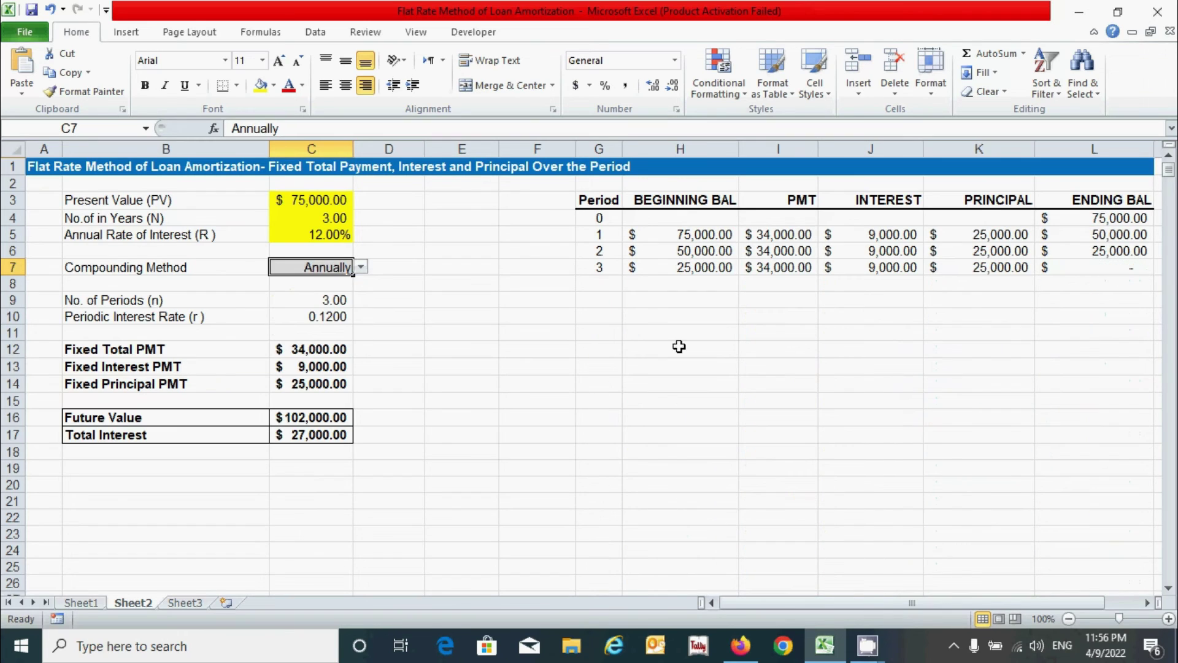
left_click(362, 267)
left_click(300, 291)
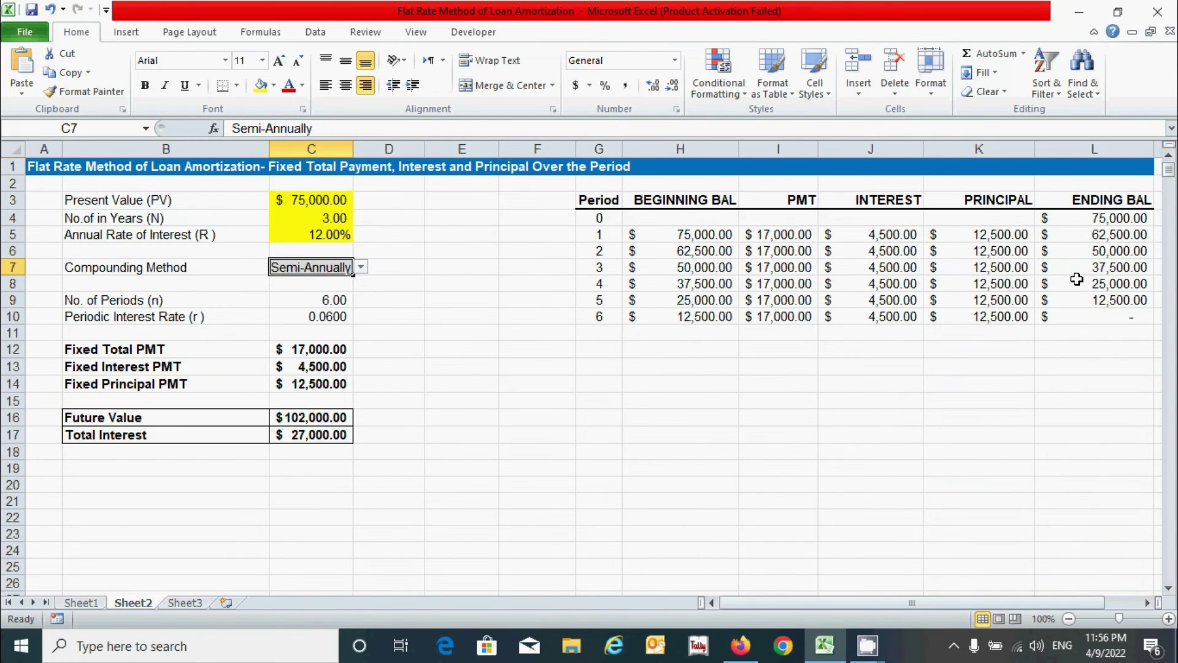
left_click(362, 267)
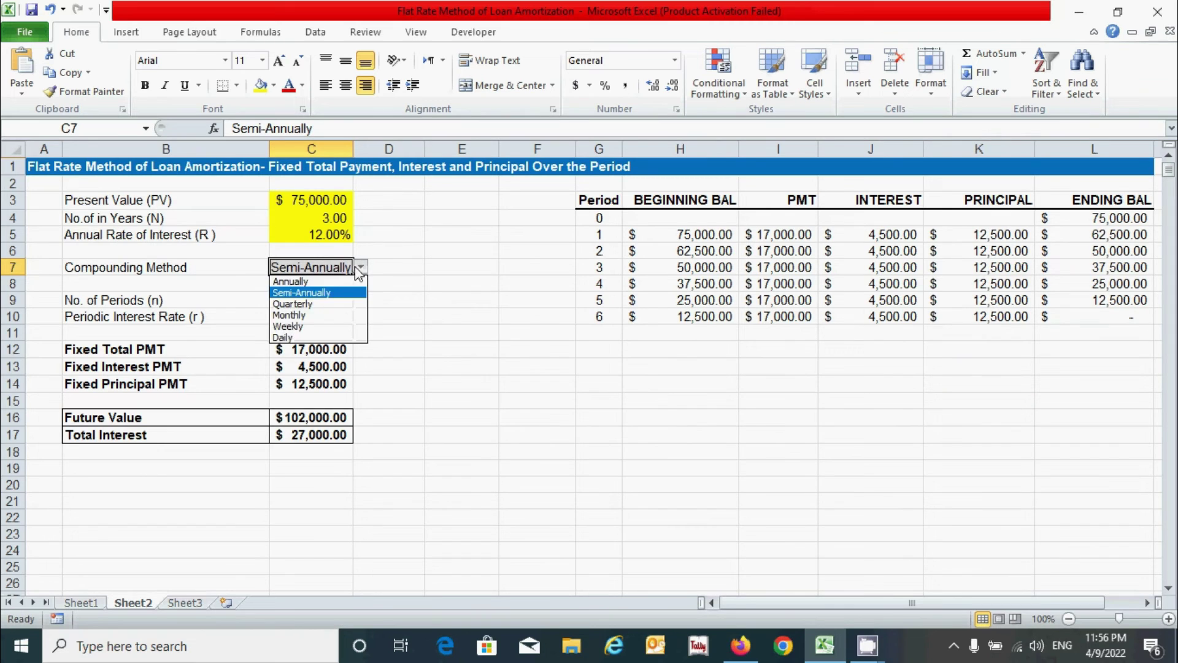
left_click(307, 304)
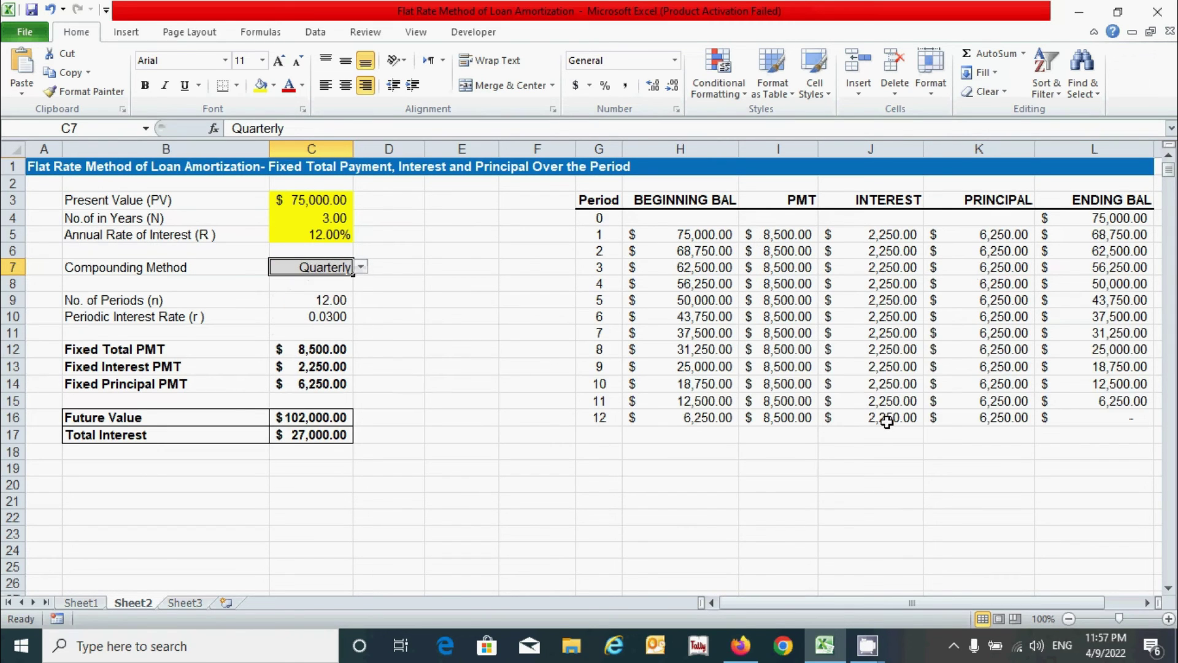
left_click(361, 268)
left_click(294, 317)
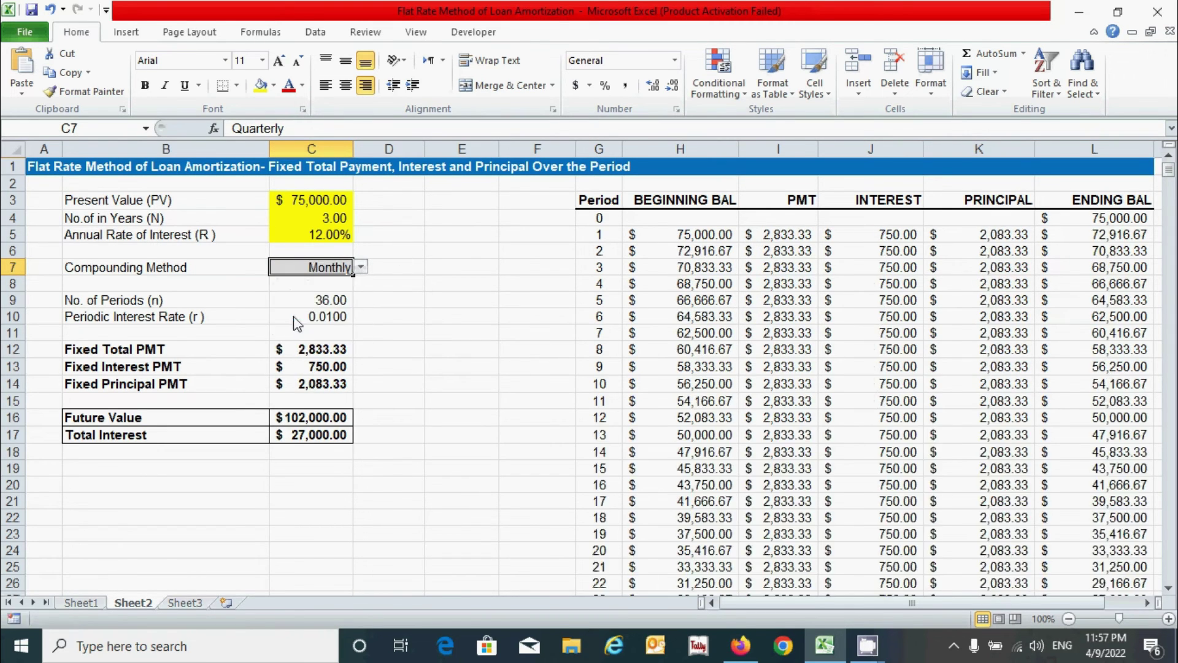
- Try the Weekly and Daily compounding methods on the schedule, and return C7 to Monthly
left_click(361, 267)
left_click(334, 331)
scroll(911, 412, "down", 20)
scroll(910, 413, "down", 11)
scroll(911, 412, "up", 20)
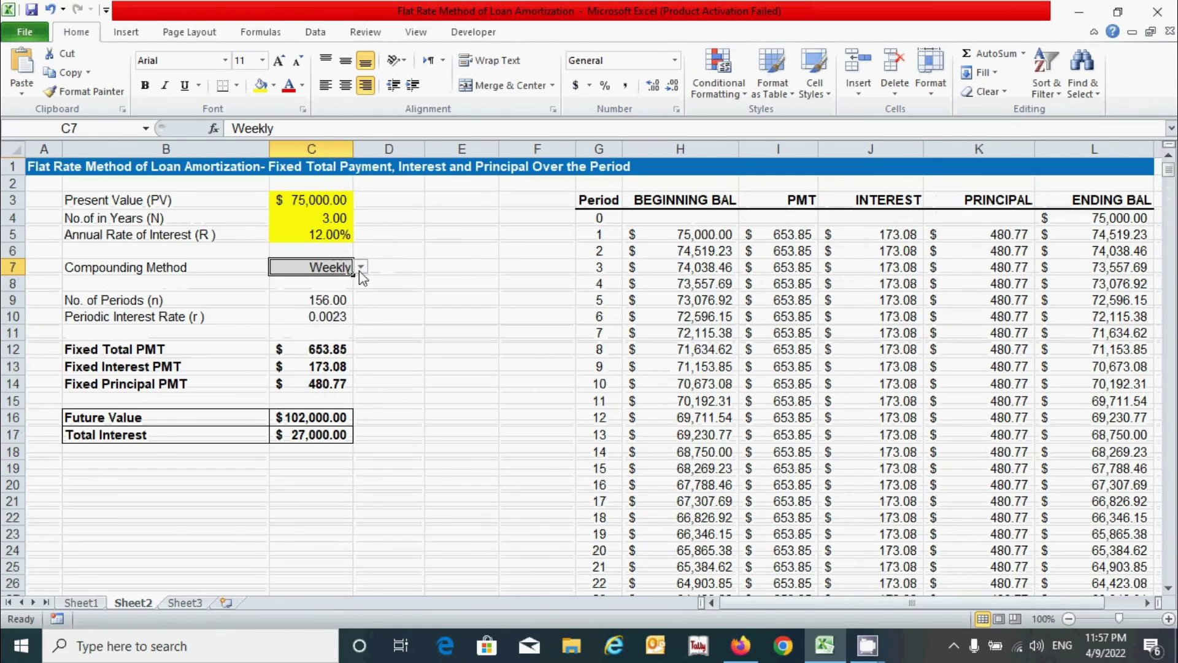
left_click(362, 267)
left_click(325, 345)
left_click_drag(1173, 188, 1171, 161)
left_click(362, 268)
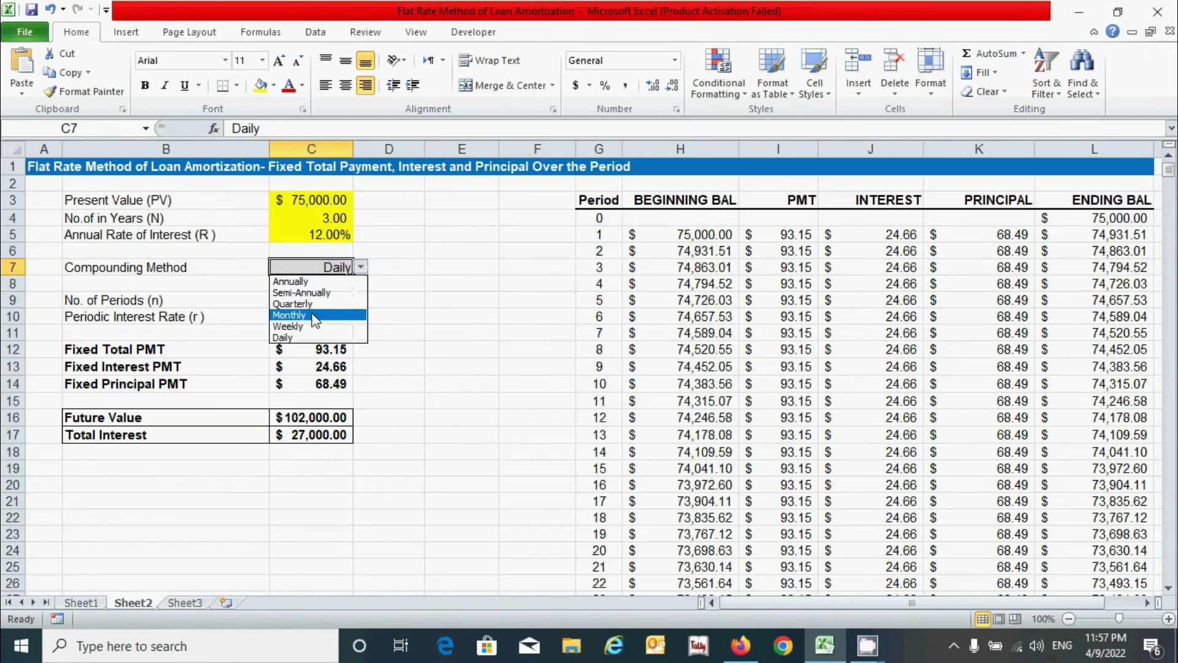
left_click(314, 320)
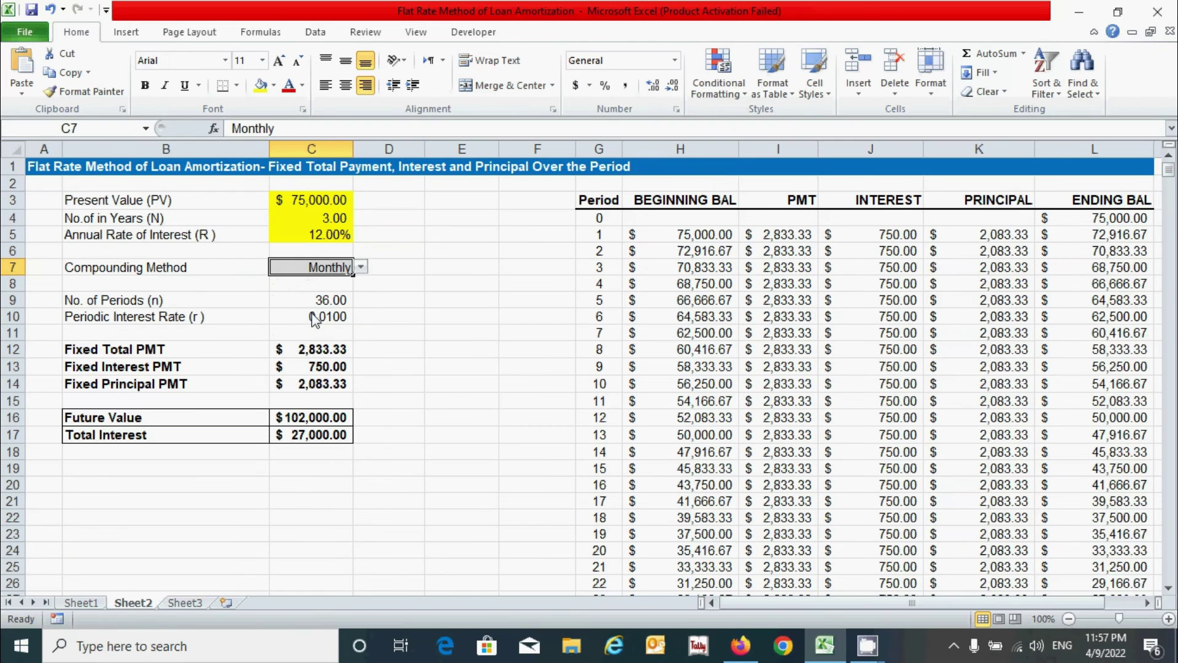
- Review the monthly schedule down to its final period, along with the Total Interest formula in C17
left_click(422, 350)
left_click(889, 365)
scroll(890, 362, "down", 5)
scroll(889, 362, "up", 5)
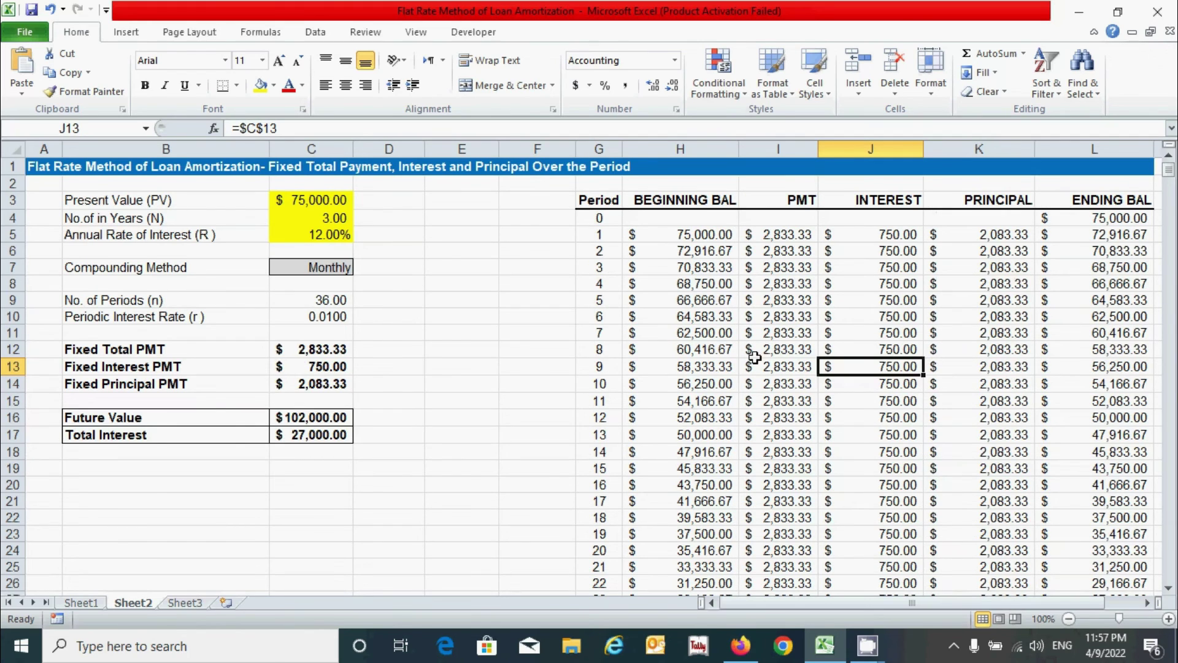
left_click(341, 272)
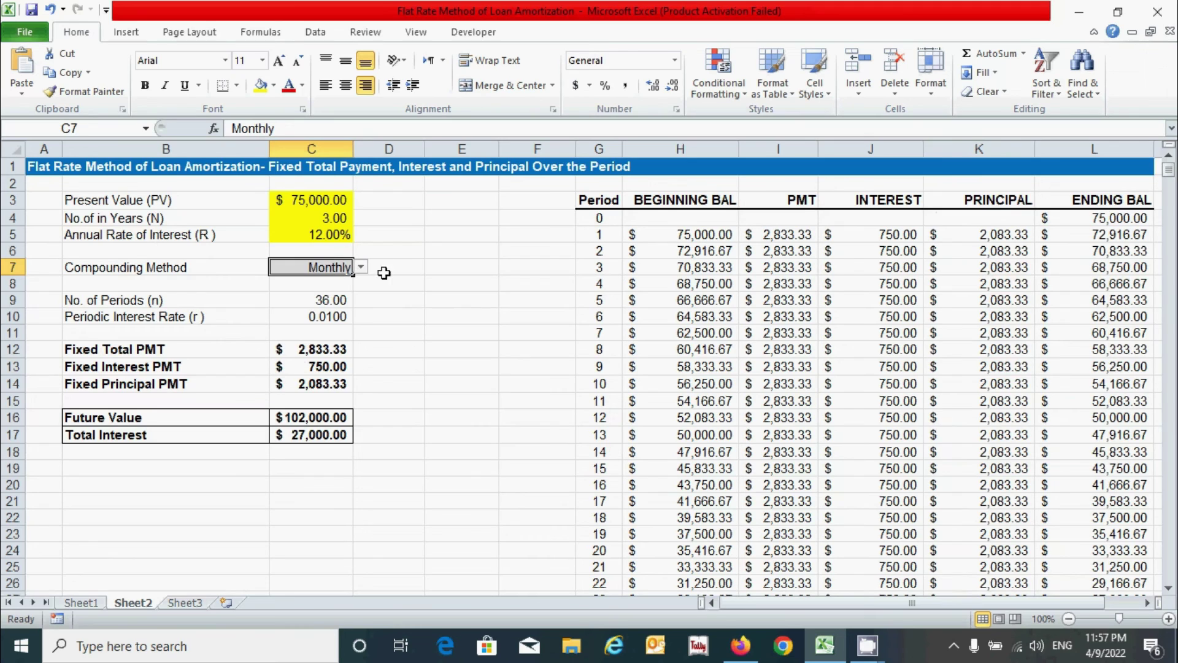
left_click(298, 437)
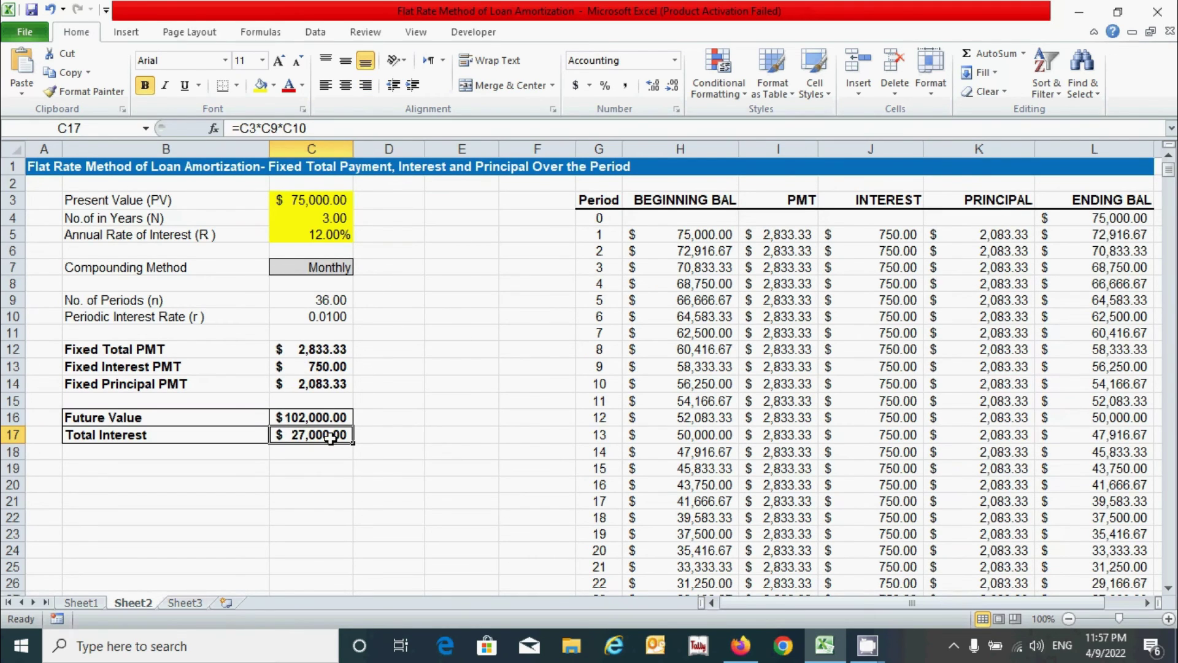
- Switch the compounding method to Annually and check the sum of the interest cells J5:J7
left_click(344, 268)
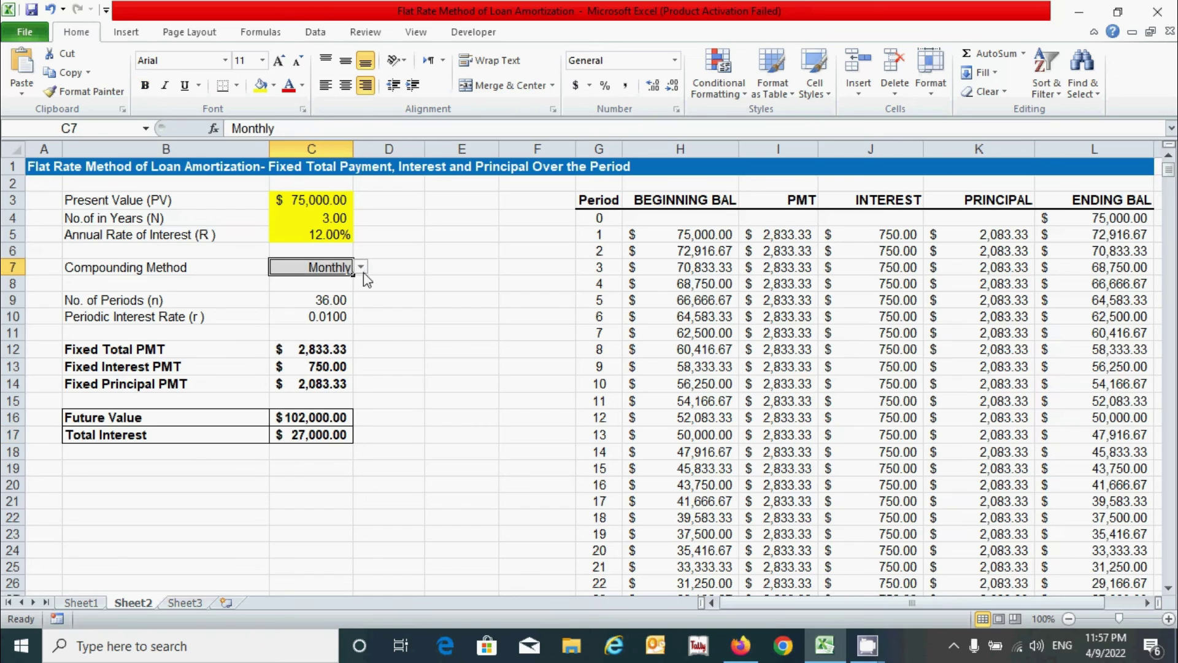
left_click(362, 267)
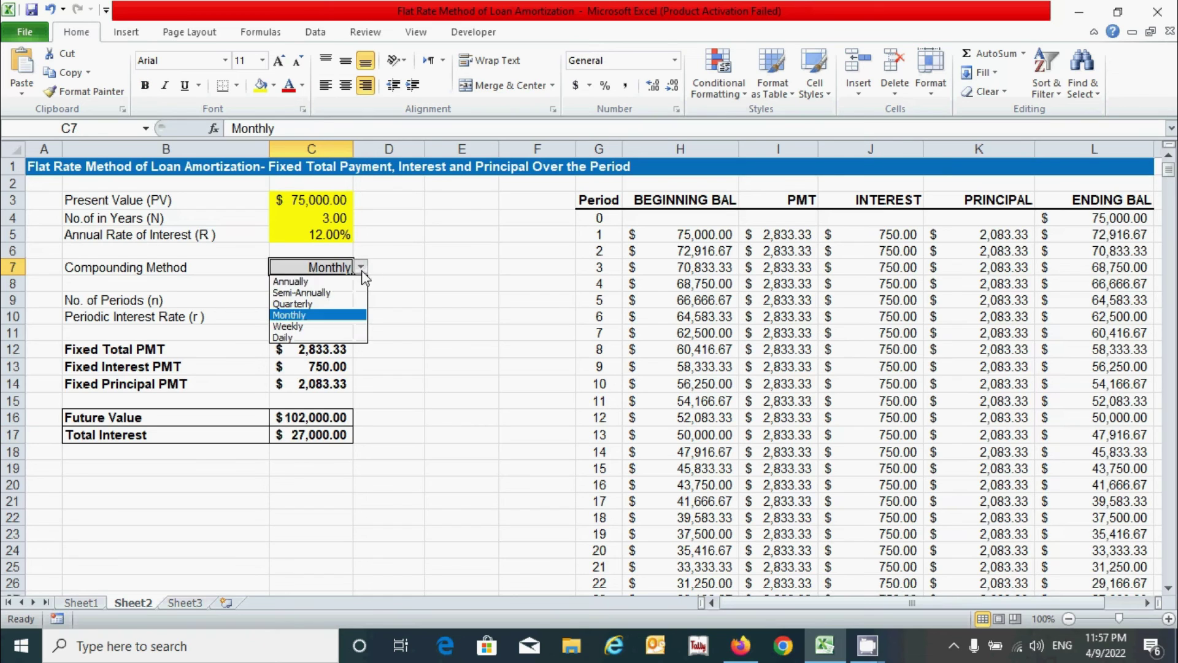
left_click(302, 281)
left_click_drag(884, 238, 888, 270)
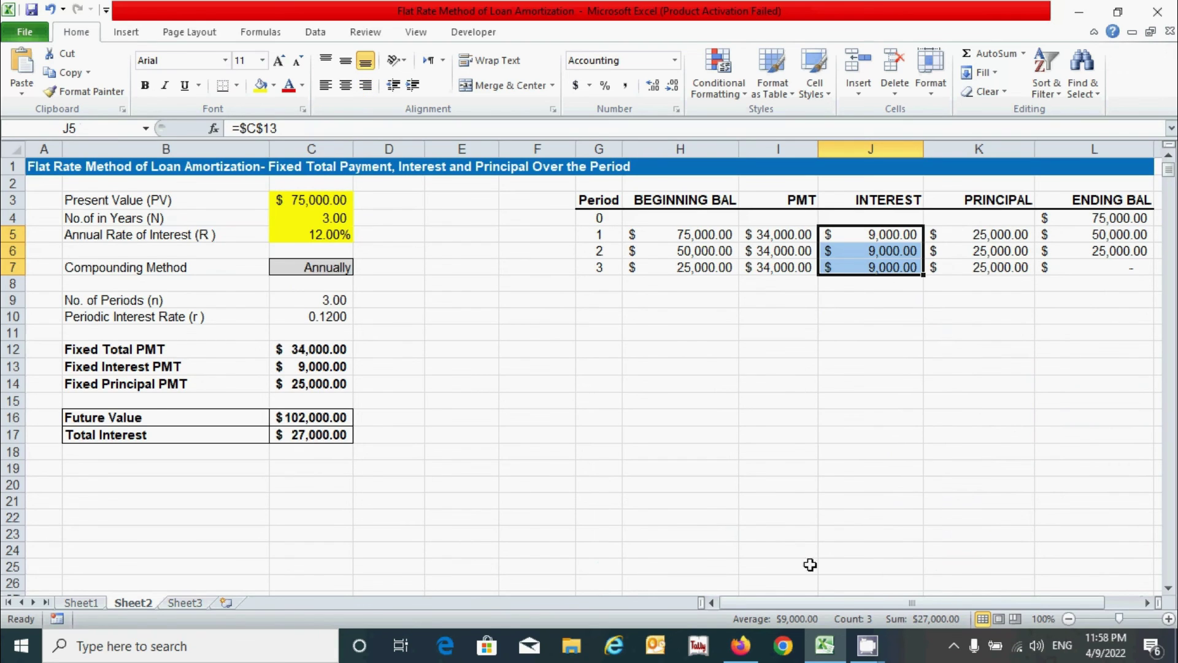
left_click(314, 502)
- Set the compounding method in C7 back to Monthly
left_click(341, 267)
left_click(361, 267)
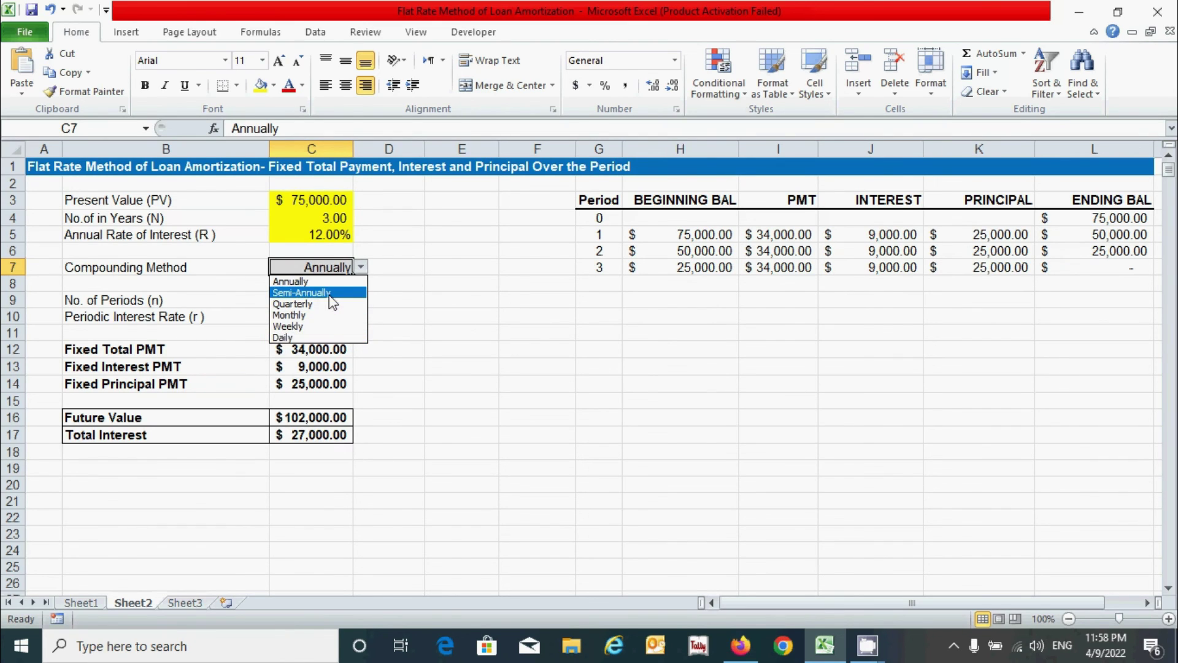
left_click(362, 267)
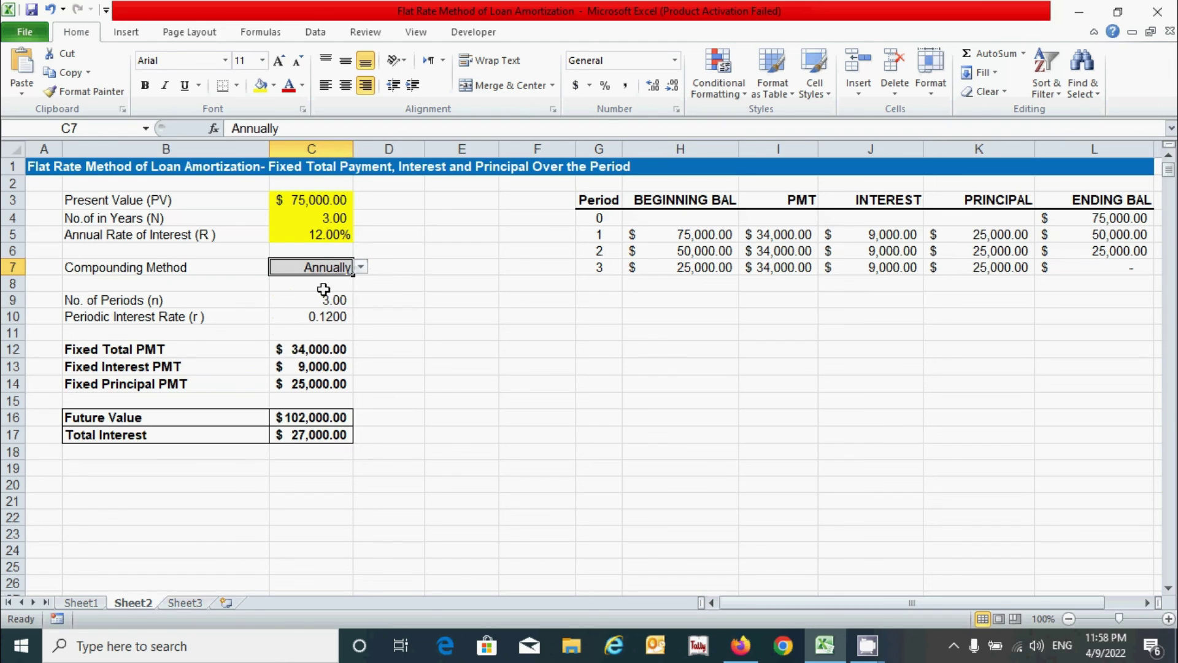
left_click(362, 267)
left_click(300, 314)
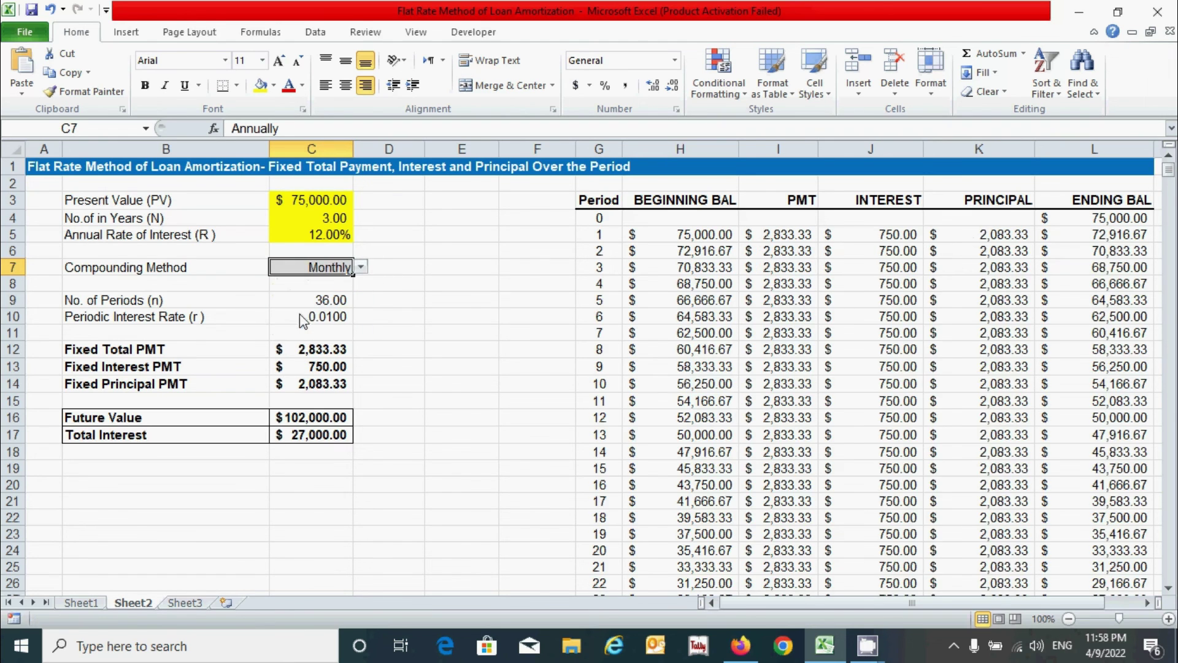
left_click(439, 479)
left_click(464, 420)
key("Up")
key("Up")
key("Up")
key("Up")
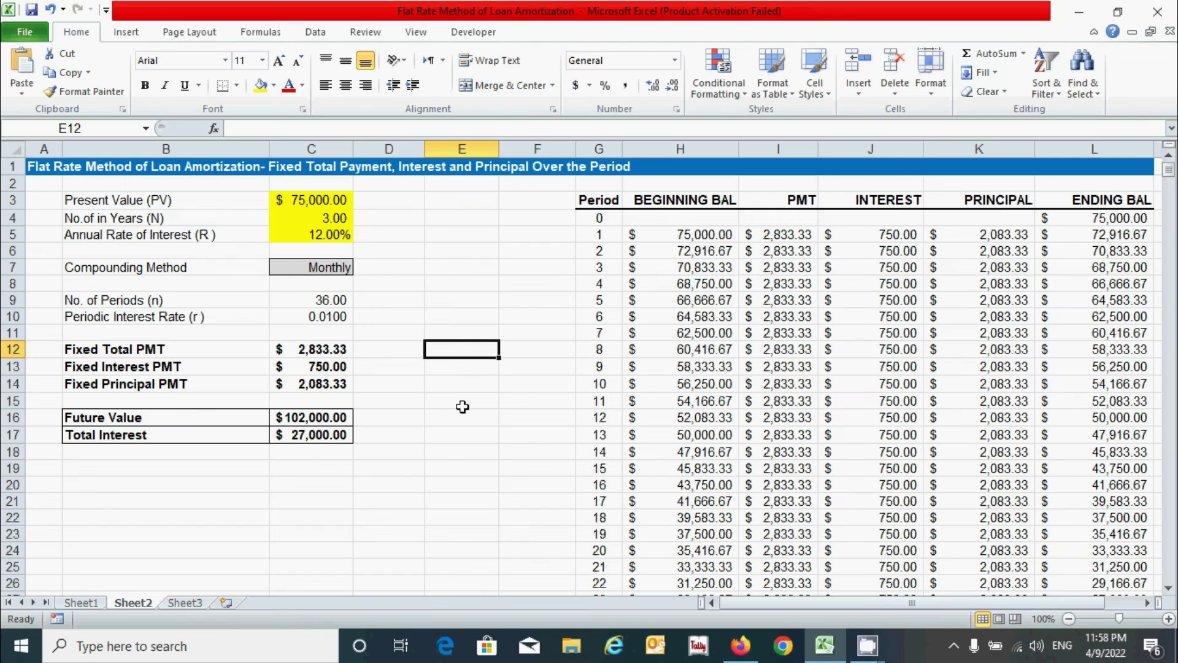